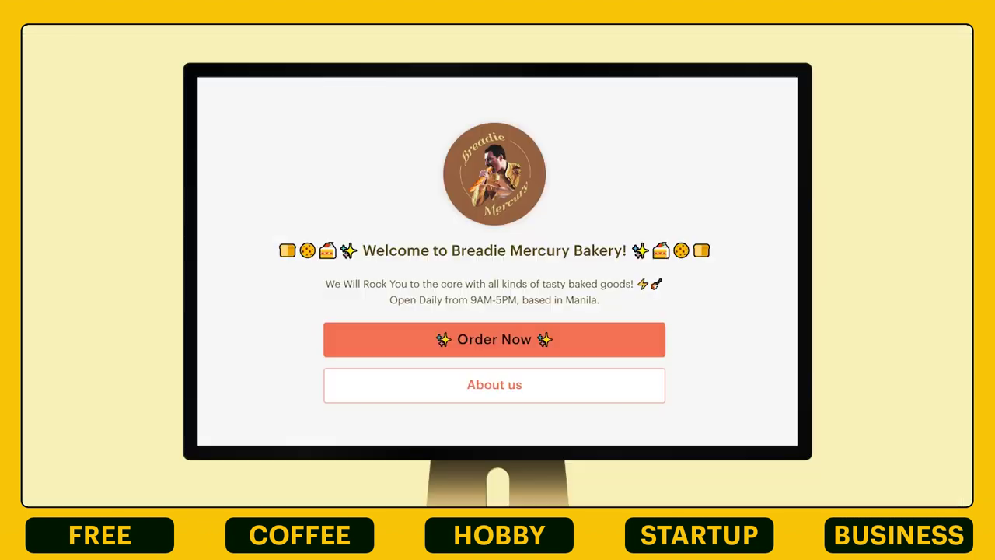
# Start a storefront order for Saturday 20 Aug, then approve the ₱2,499 order due Aug 19.
pyautogui.click(577, 337)
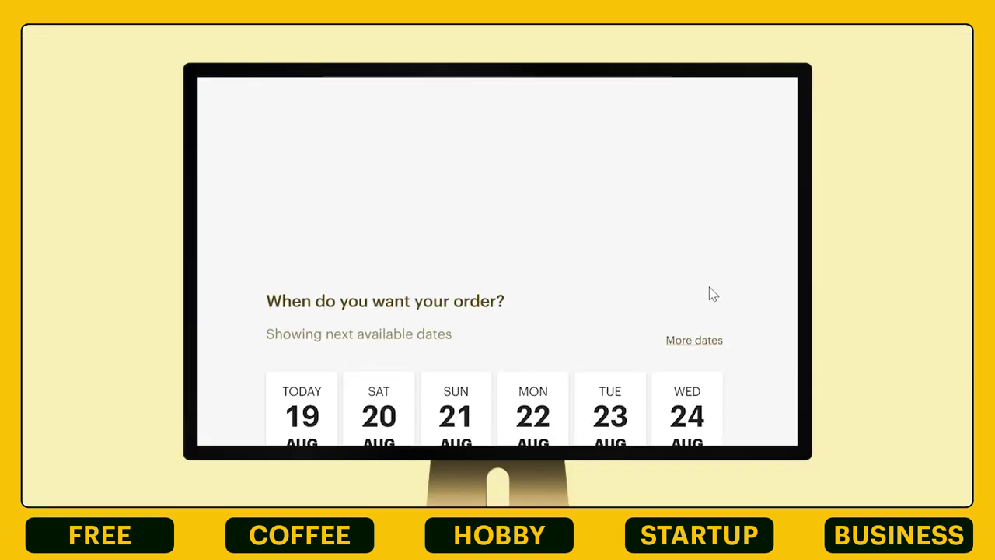
pyautogui.click(368, 285)
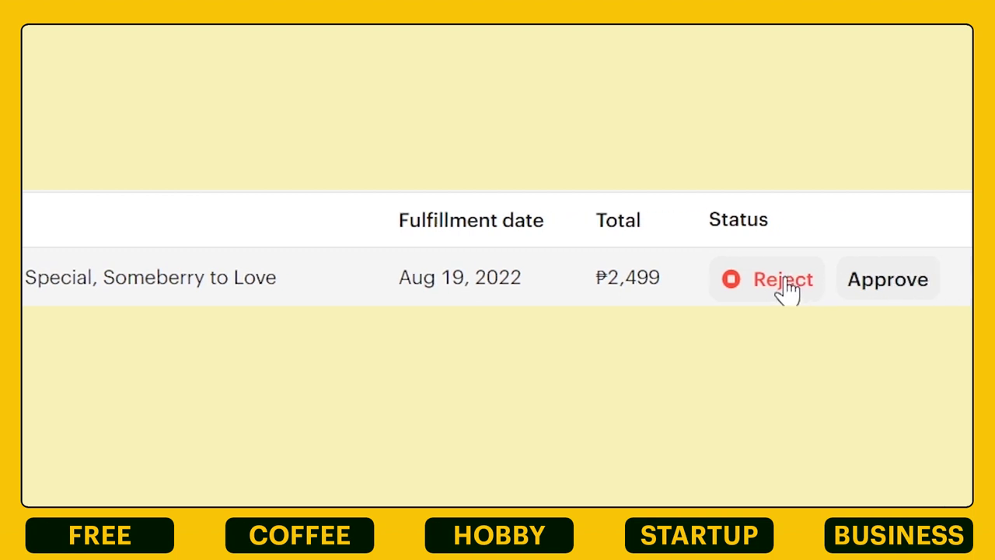
pyautogui.click(886, 289)
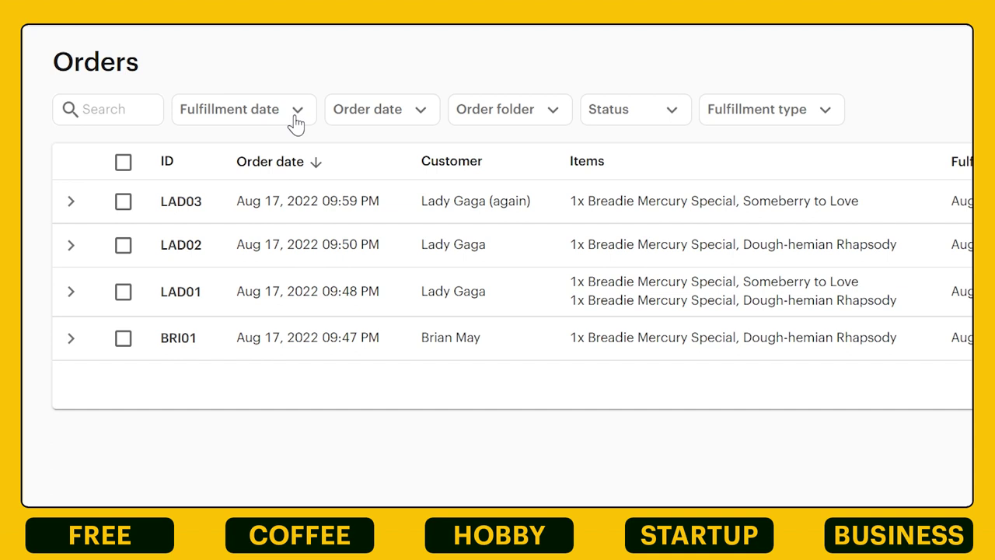
# Filter orders by fulfillment date ending Aug 20, check order date, and show only Active orders.
pyautogui.click(298, 115)
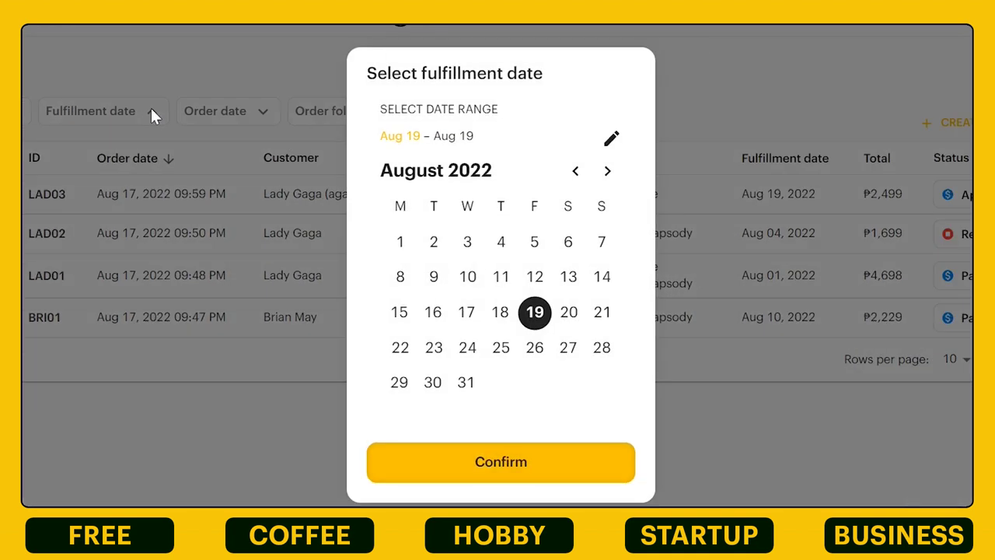
pyautogui.click(568, 312)
pyautogui.click(533, 466)
pyautogui.click(262, 110)
pyautogui.click(259, 66)
pyautogui.click(380, 106)
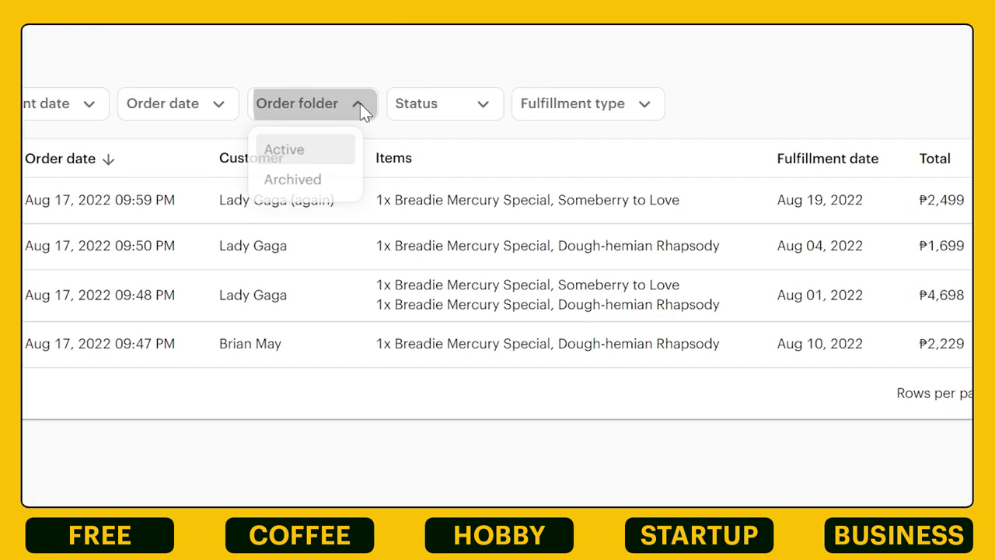
pyautogui.click(379, 107)
# Check the status filter, add a ₱299 paid order due Aug 19, and bring up the export.
pyautogui.click(486, 104)
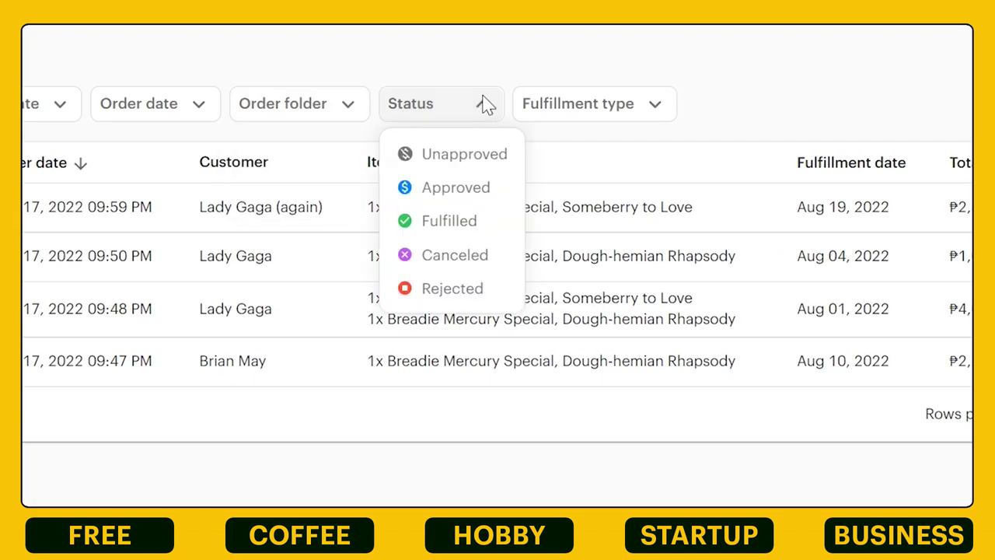
pyautogui.click(487, 104)
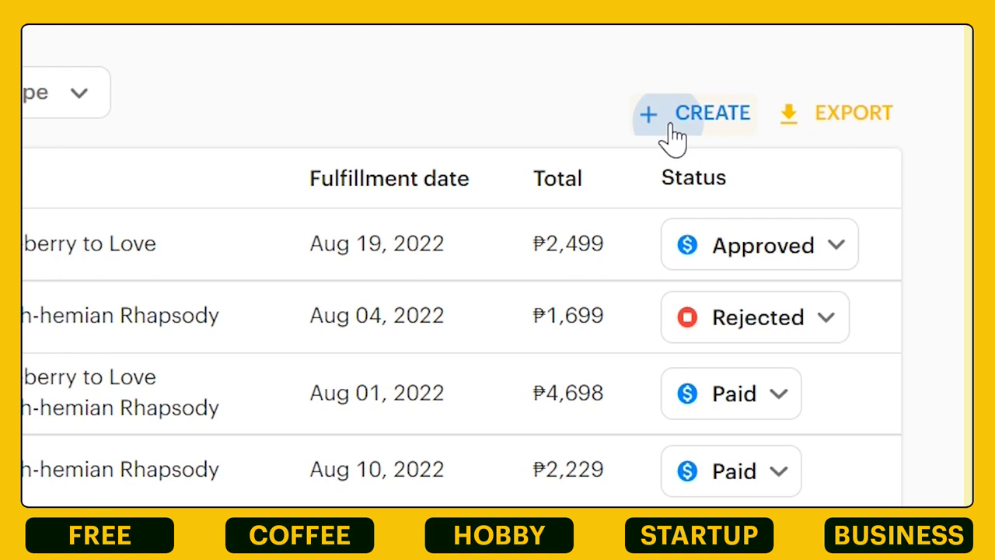
pyautogui.click(673, 128)
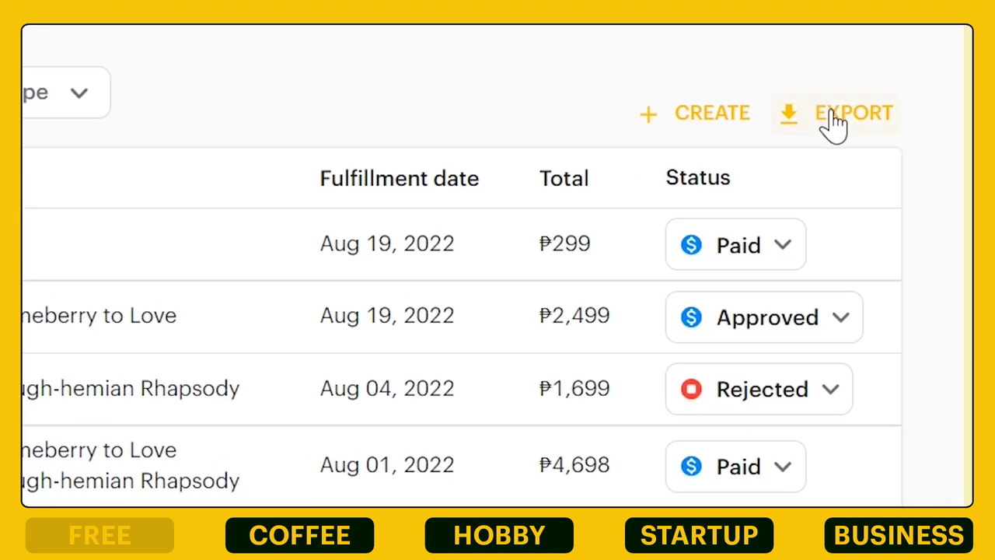
pyautogui.click(834, 124)
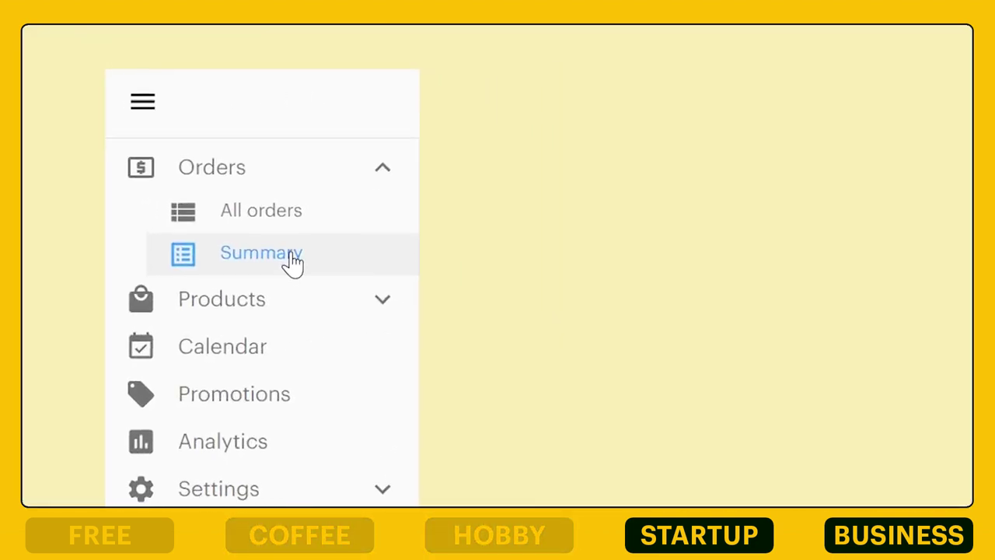
# View the Aug 19, 2022 order Summary sorted by items and bring up the date range choice.
pyautogui.click(268, 267)
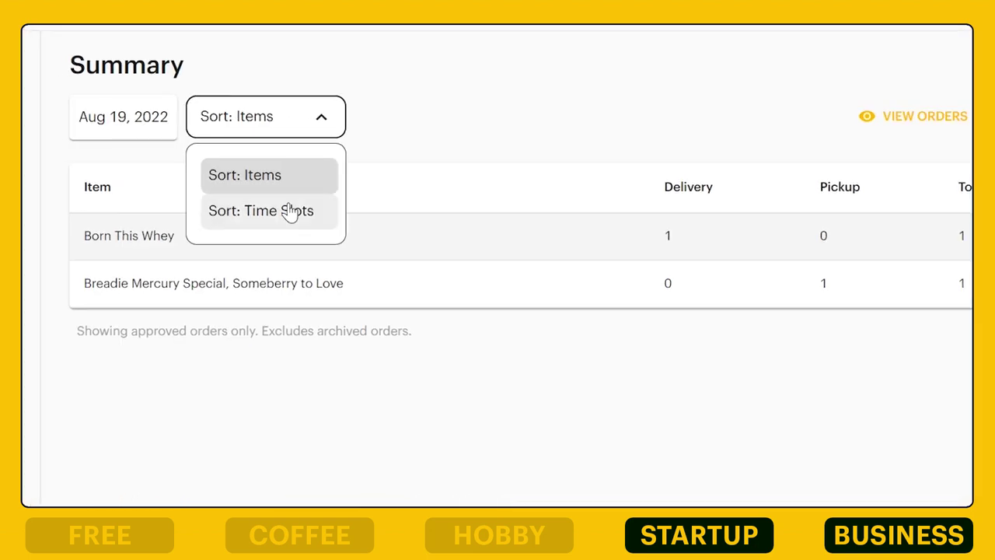
pyautogui.click(299, 175)
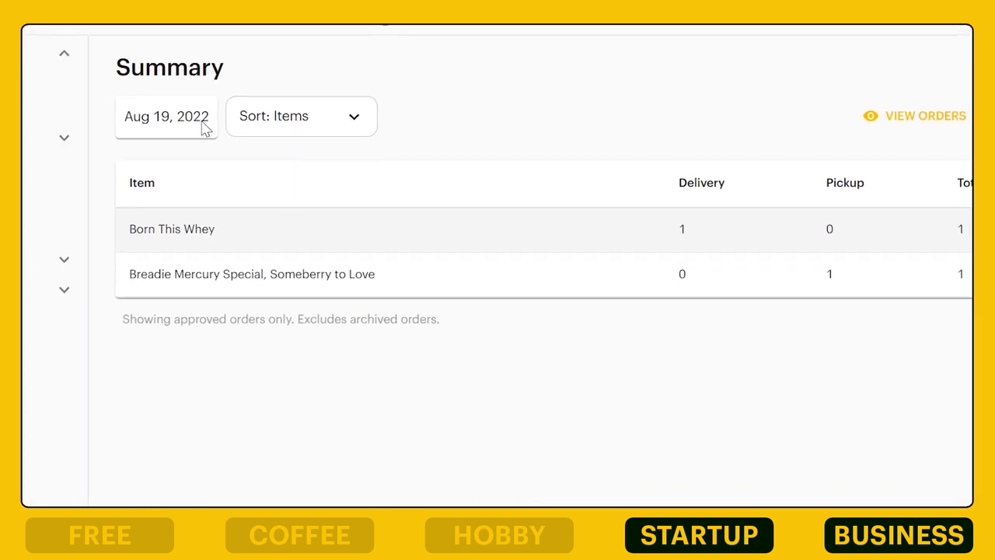
pyautogui.click(184, 127)
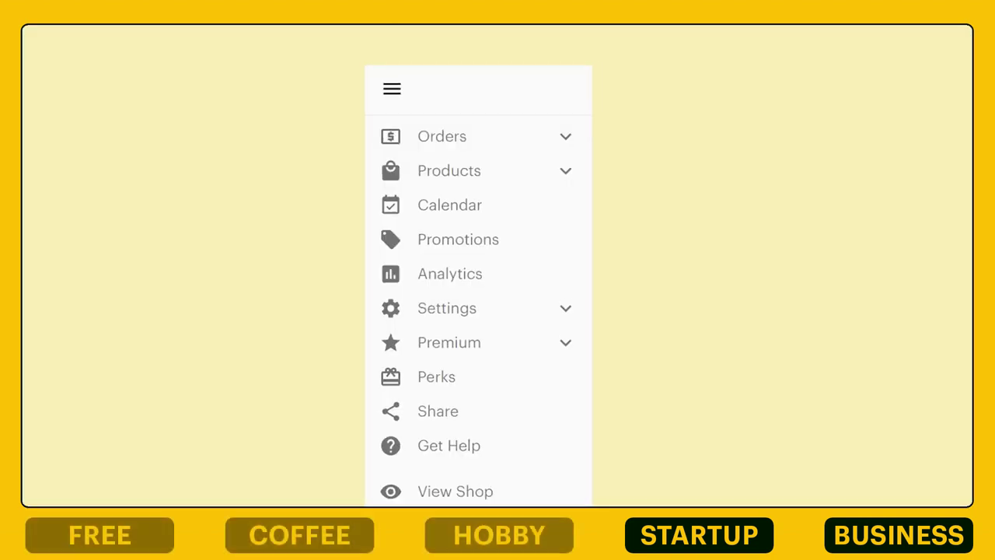
# Open the Breadie Mercury Special product for editing from Products.
pyautogui.click(359, 233)
pyautogui.click(359, 225)
pyautogui.click(288, 280)
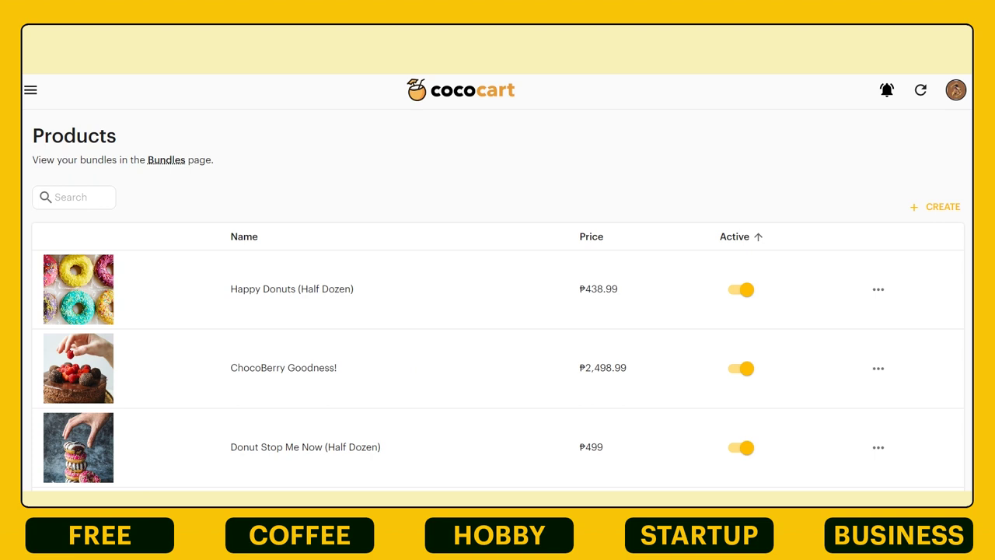
pyautogui.scroll(-3, 194, 433)
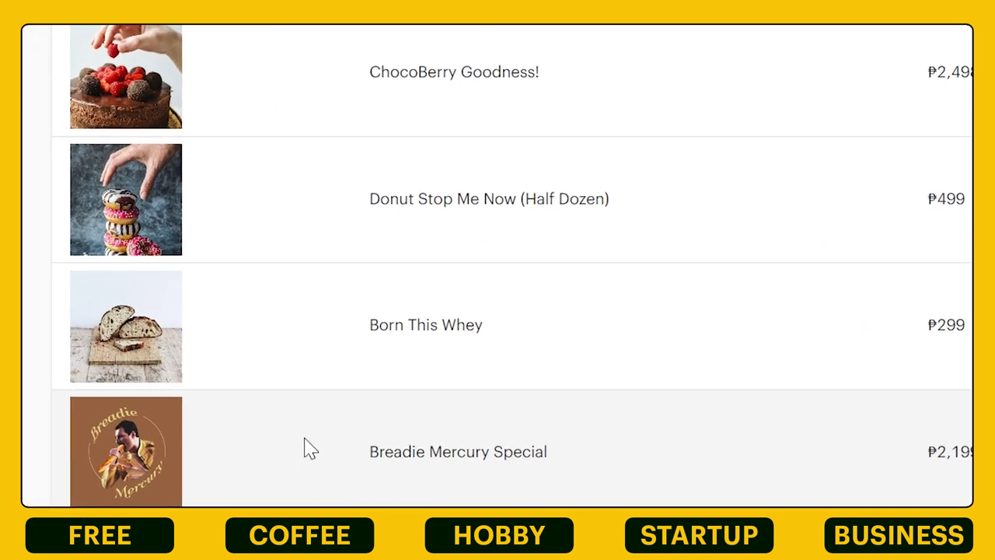
pyautogui.click(311, 449)
pyautogui.scroll(-5, 178, 486)
# Enable and write a product description, and tag the product as Best Seller.
pyautogui.click(793, 325)
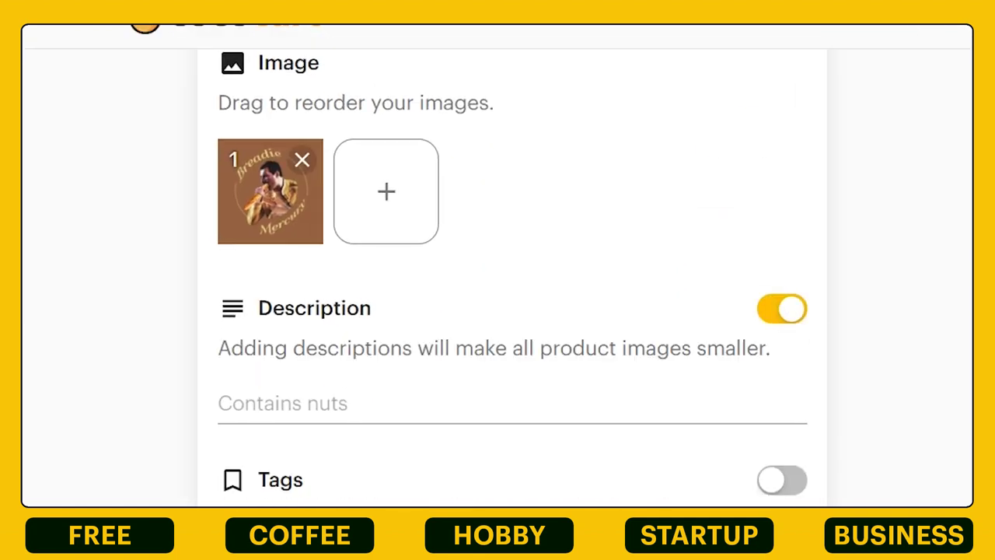
pyautogui.click(416, 402)
pyautogui.write('A')
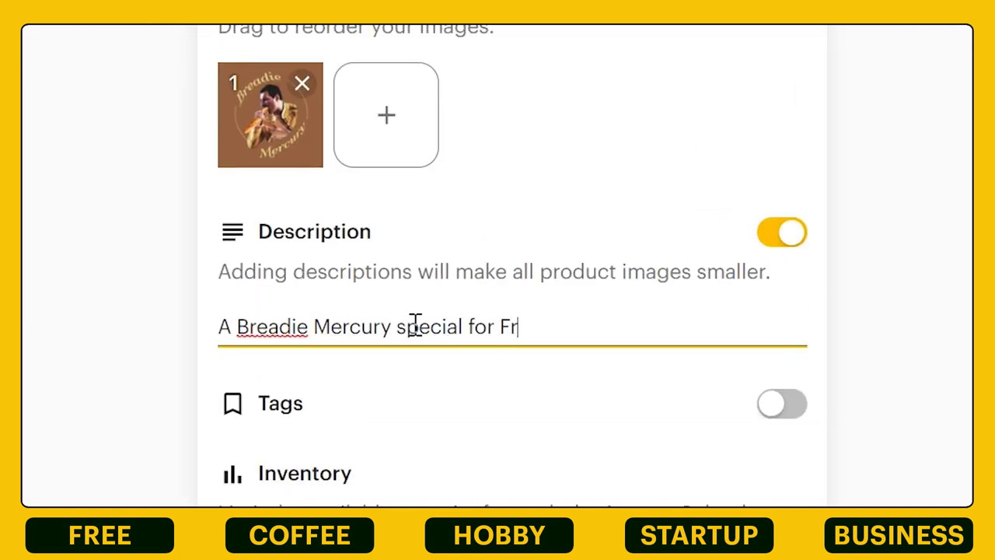
pyautogui.scroll(-4, 599, 311)
pyautogui.click(780, 74)
pyautogui.click(724, 128)
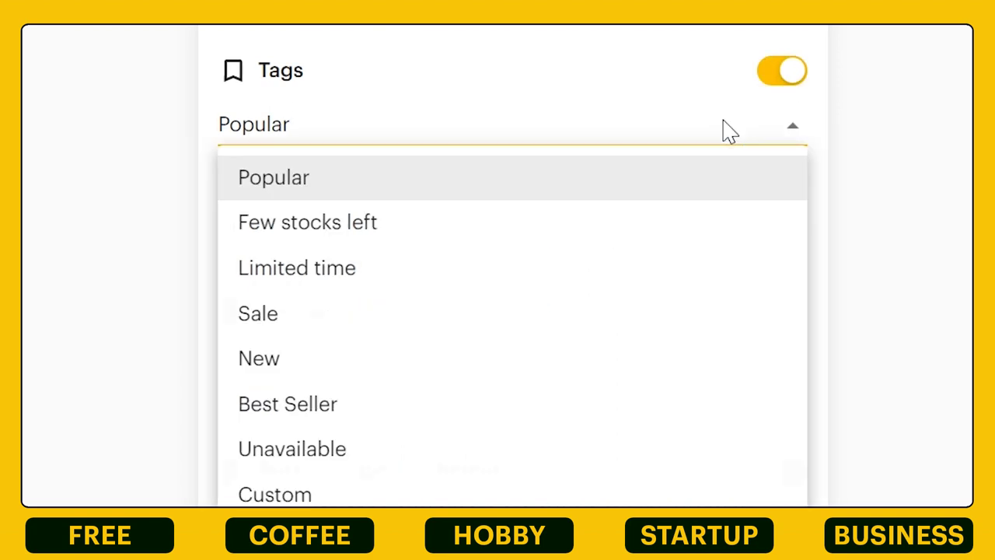
pyautogui.click(351, 414)
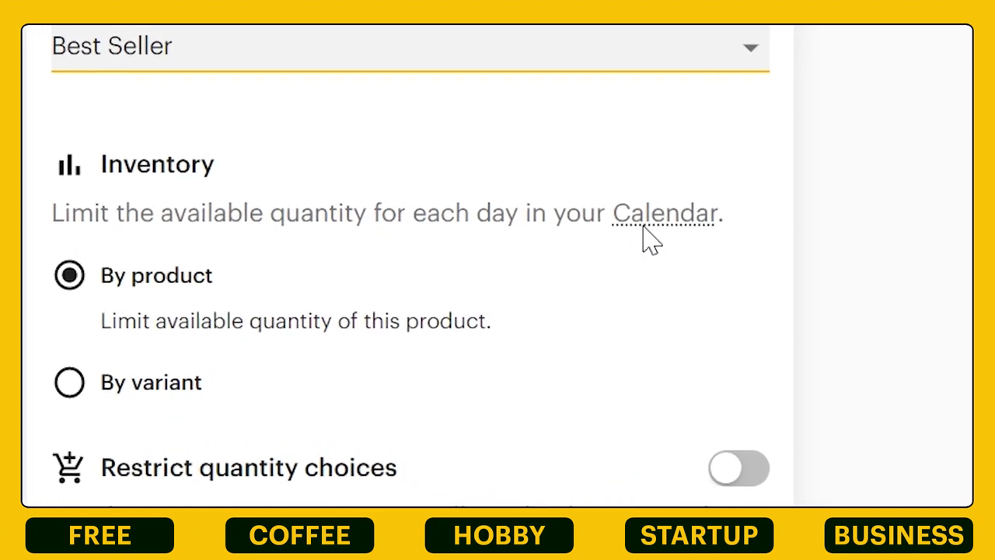
# Open the calendar availability for Fri, 19 Aug 2022.
pyautogui.click(722, 261)
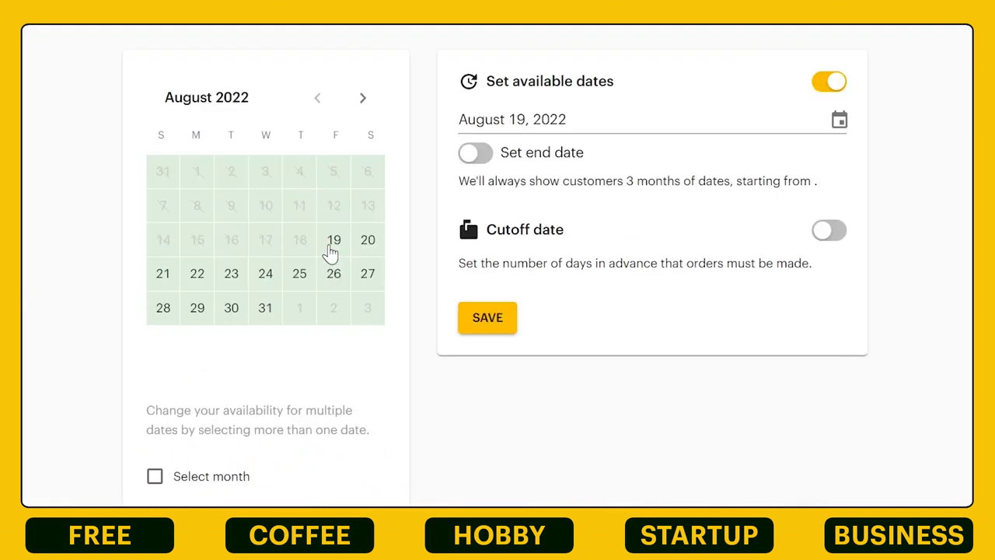
pyautogui.click(334, 241)
pyautogui.scroll(-3, 950, 404)
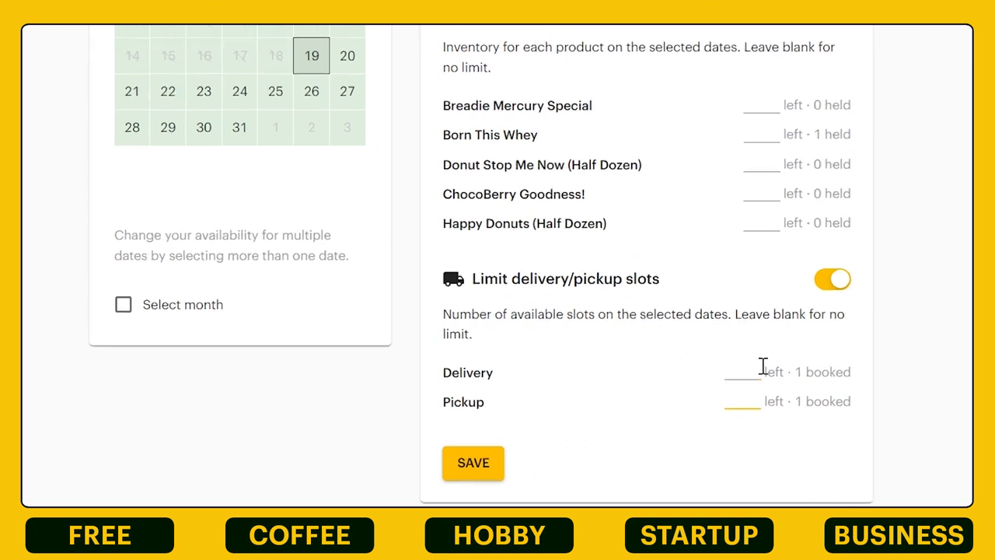
# Limit Aug 19 delivery slots to 1 and review the product variants.
pyautogui.click(755, 371)
pyautogui.write('19, 2022')
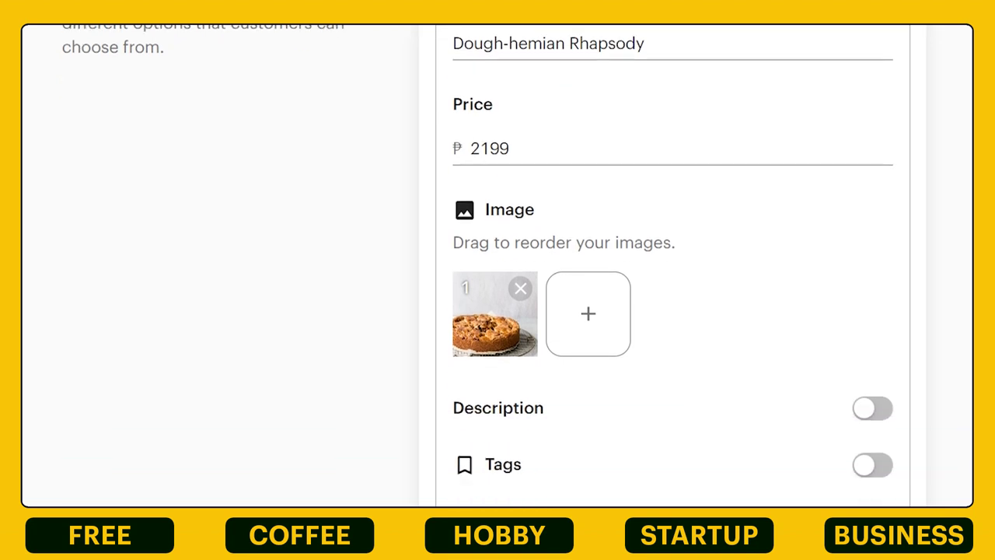
pyautogui.scroll(-10, 673, 264)
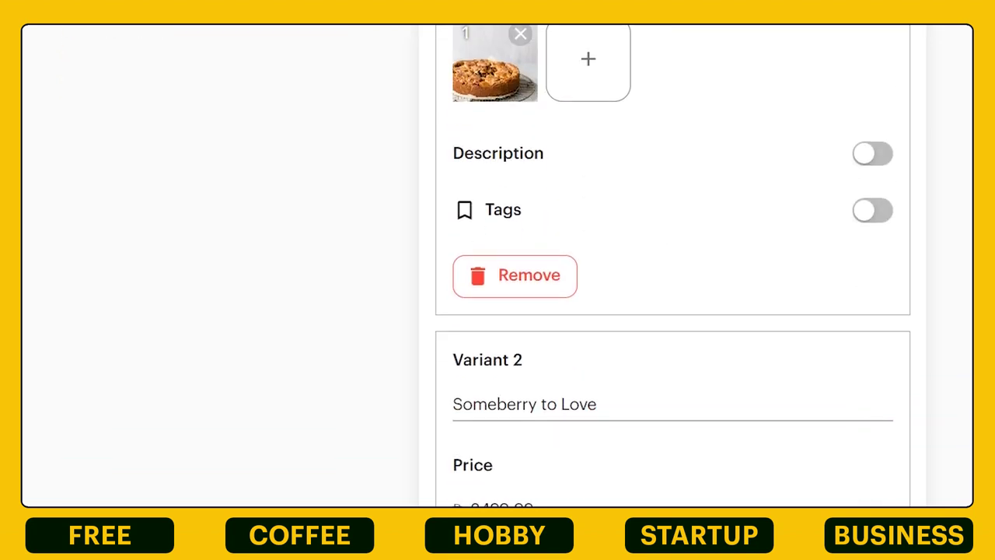
pyautogui.scroll(-4, 672, 264)
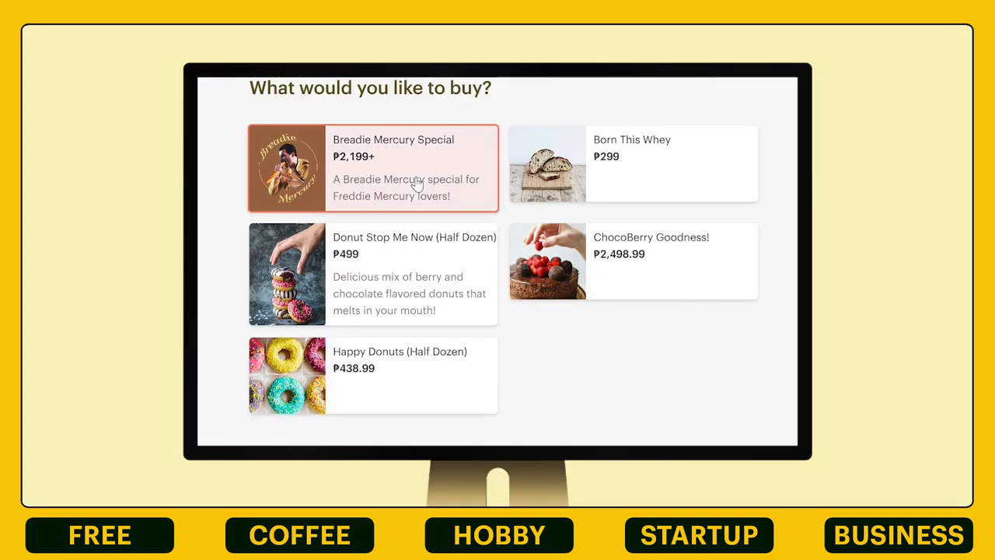
# View Breadie Mercury Special's 5- and 8-inch size options on the storefront.
pyautogui.click(415, 185)
pyautogui.click(519, 257)
pyautogui.scroll(-5, 604, 366)
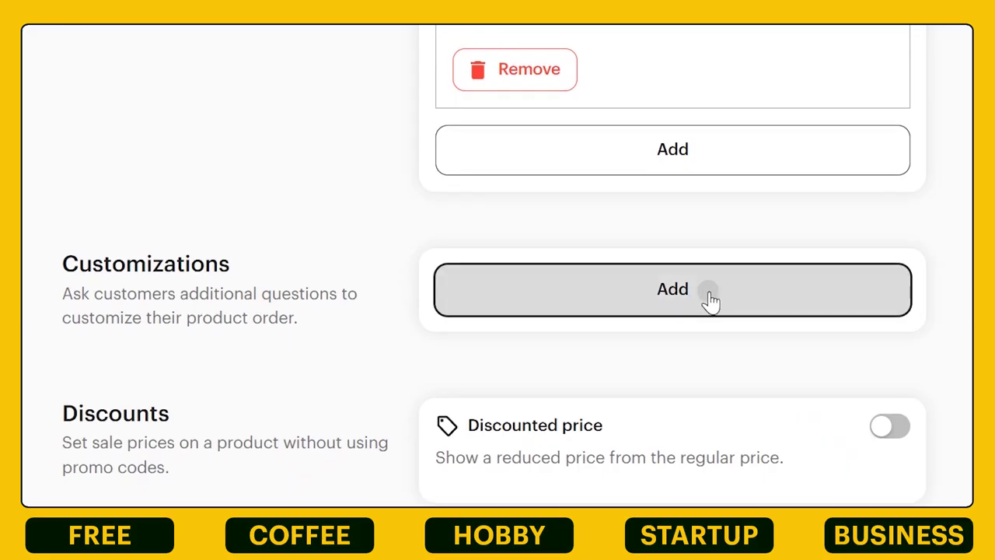
# Add a multiple-choice customization question 'What size would you like?' with 5" and 8" choices.
pyautogui.click(711, 301)
pyautogui.scroll(-1, 711, 300)
pyautogui.write('What size would you like?')
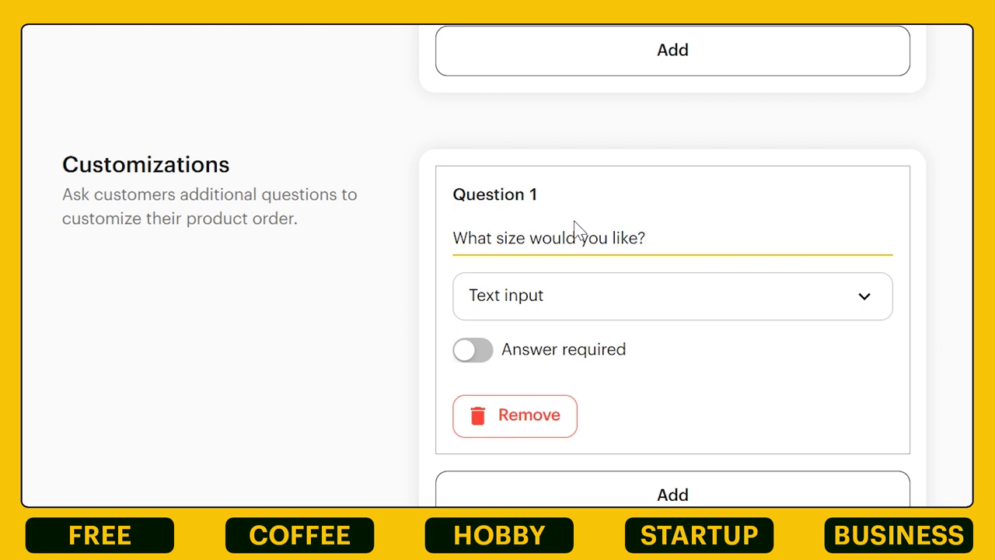
pyautogui.click(563, 296)
pyautogui.click(544, 402)
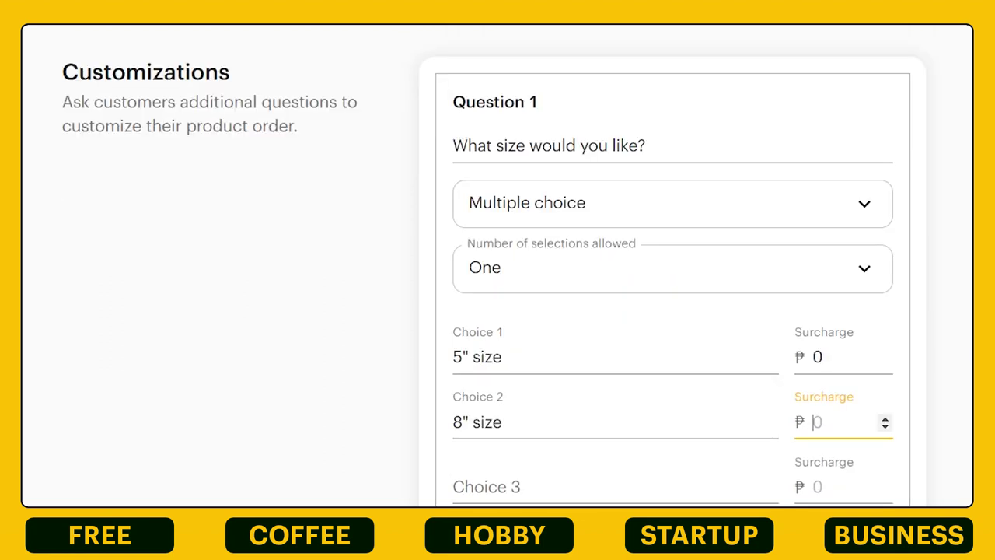
pyautogui.scroll(-1, 672, 265)
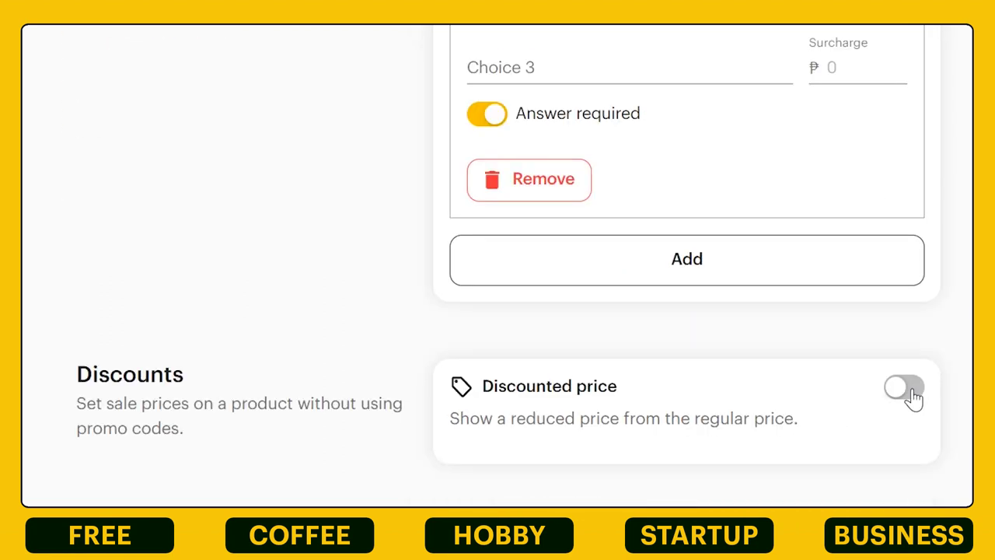
# Enable a discounted price of a fixed amount off each, with volume discounts from 2 items.
pyautogui.click(912, 394)
pyautogui.scroll(-1, 943, 351)
pyautogui.click(910, 379)
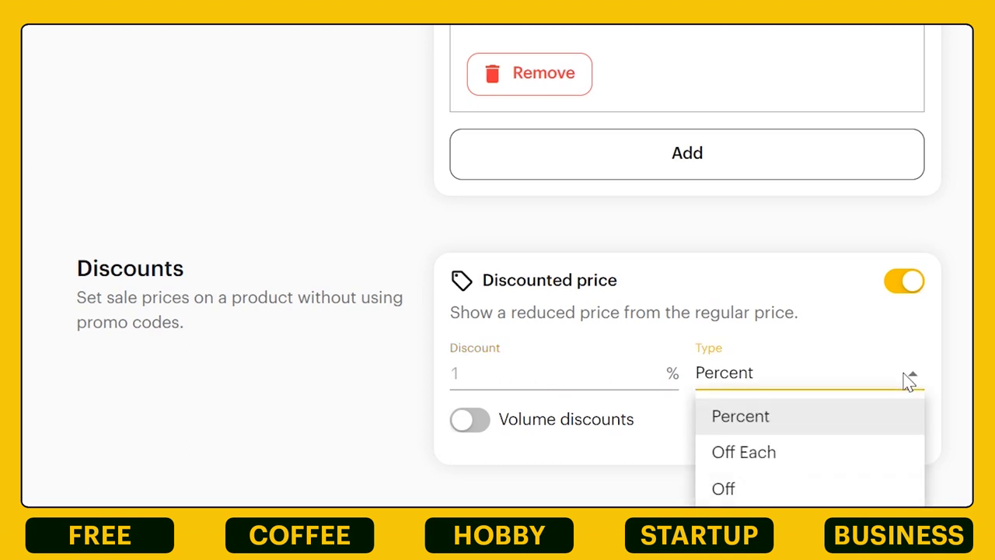
pyautogui.click(751, 465)
pyautogui.write('5')
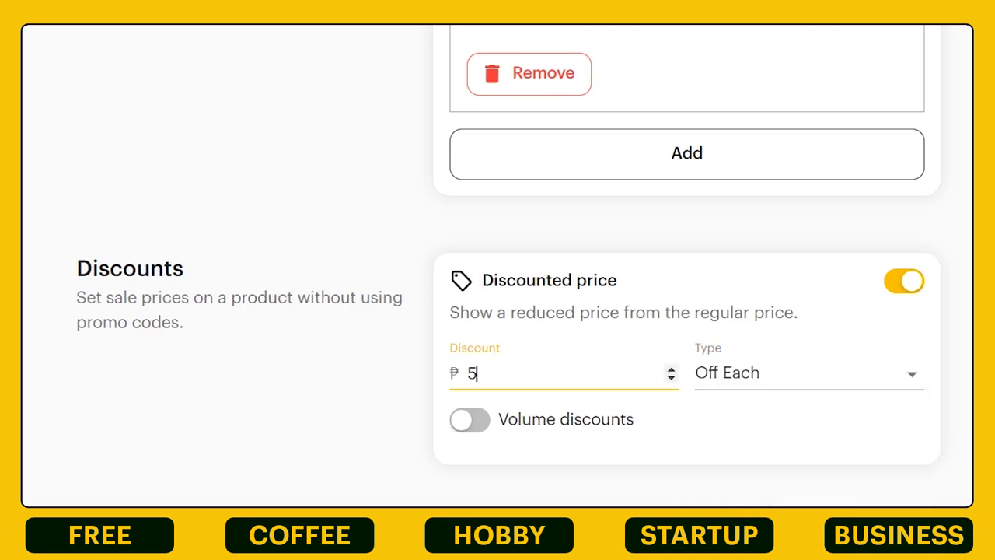
pyautogui.write('0')
pyautogui.click(186, 350)
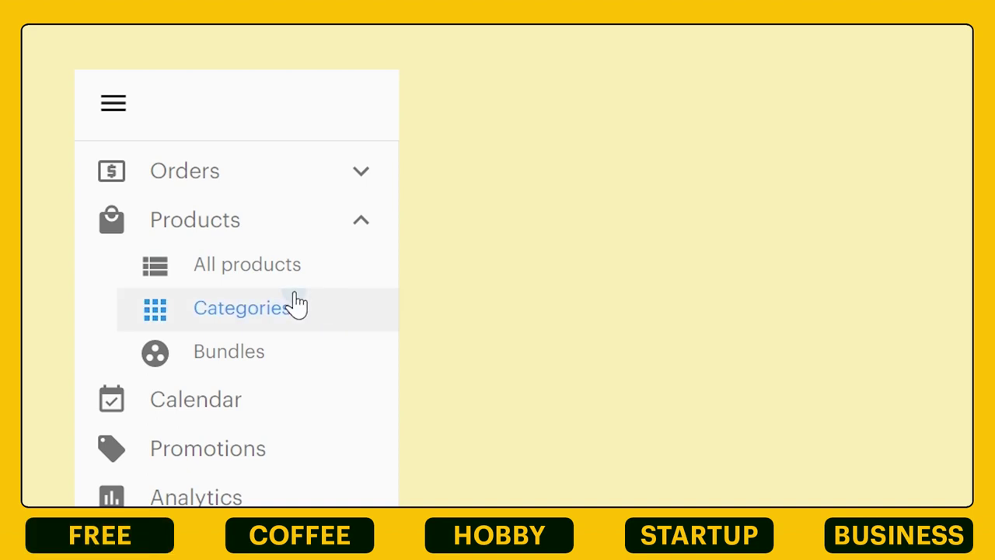
pyautogui.click(292, 305)
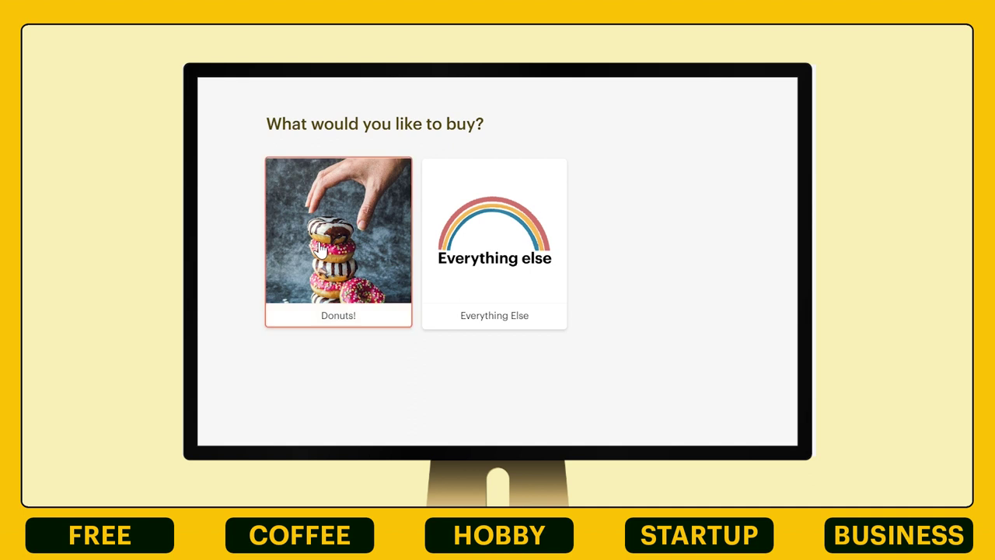
# Create a 'Donuts!' category and add the donut product to it.
pyautogui.click(321, 247)
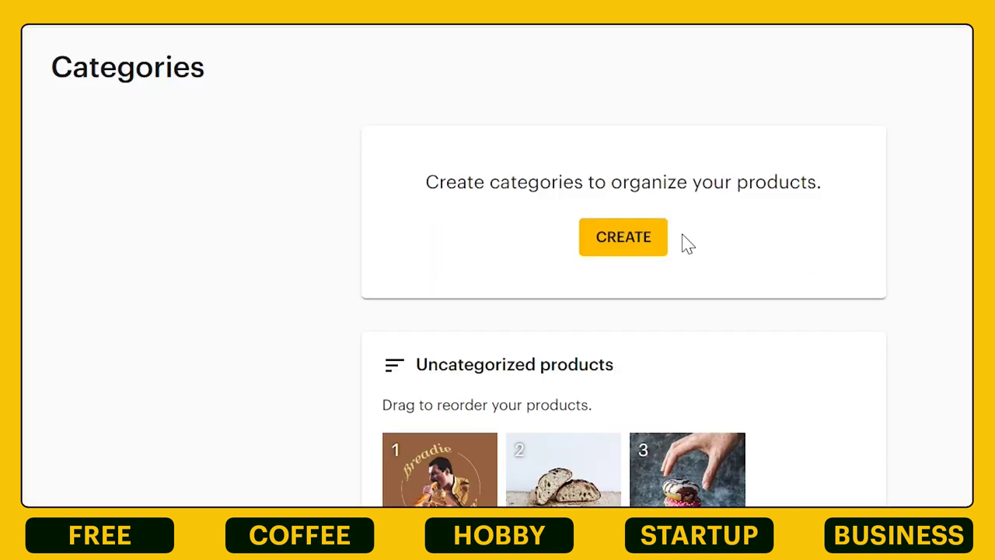
pyautogui.click(643, 241)
pyautogui.click(502, 149)
pyautogui.write('Donuts!')
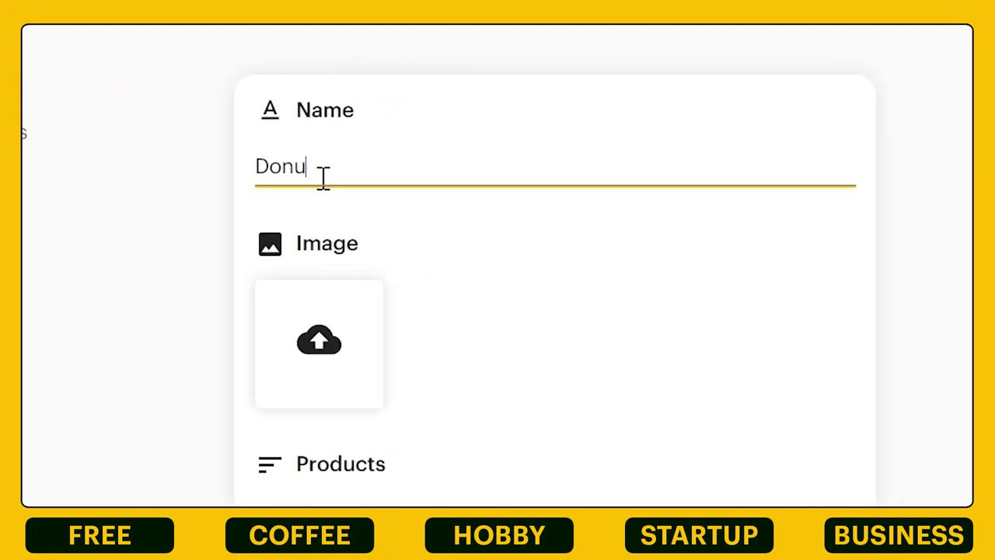
pyautogui.click(319, 340)
pyautogui.click(523, 456)
# Preview the ₱649 Happy Bundle's details in the shop.
pyautogui.scroll(-3, 527, 267)
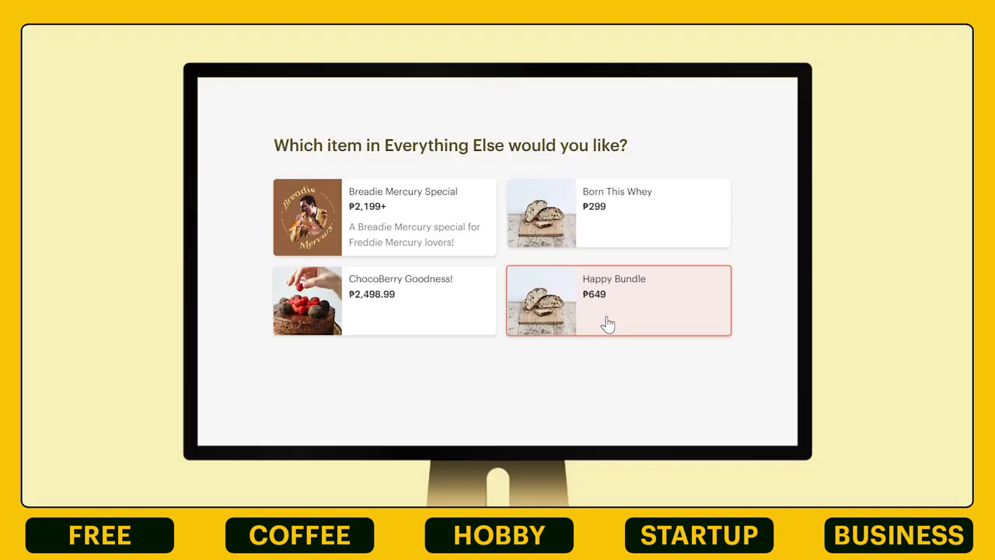
pyautogui.click(608, 324)
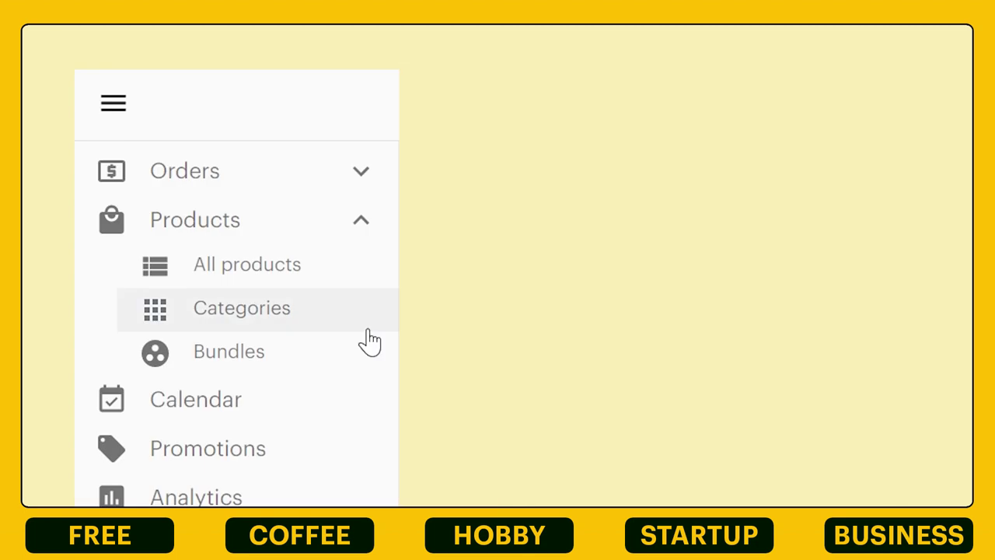
pyautogui.click(299, 356)
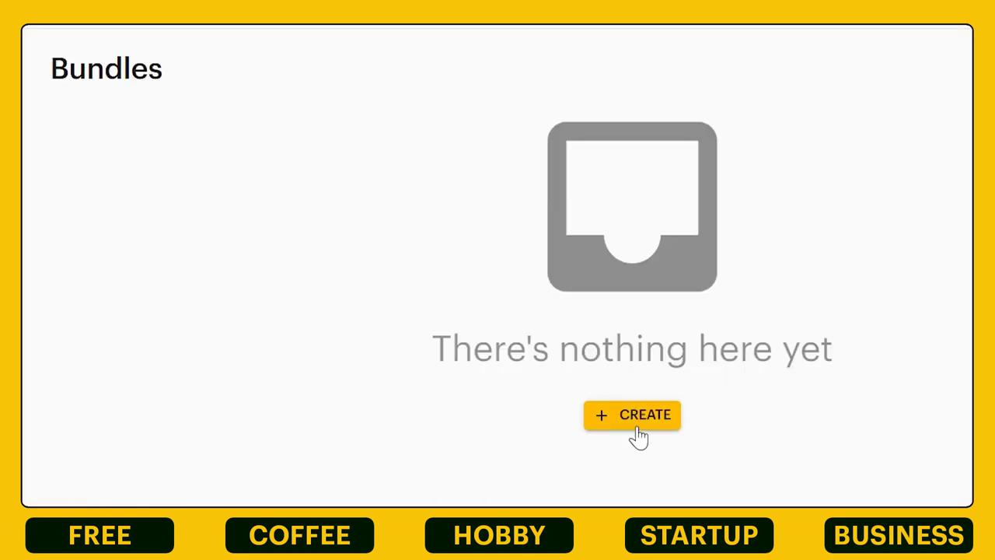
# Start a 'Happy Bundle' containing Born This Whey at quantity 1.
pyautogui.click(633, 416)
pyautogui.write('Happy Bu')
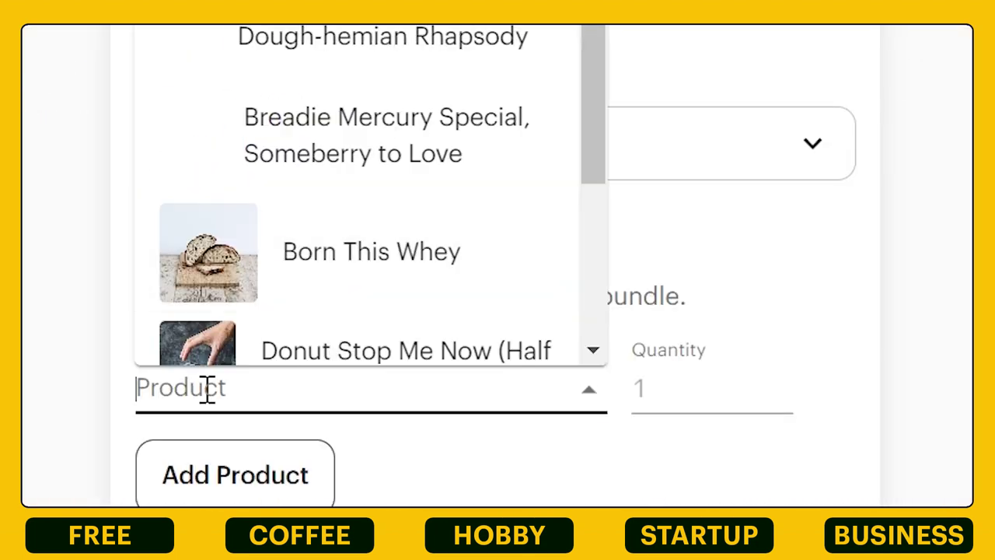
pyautogui.click(387, 282)
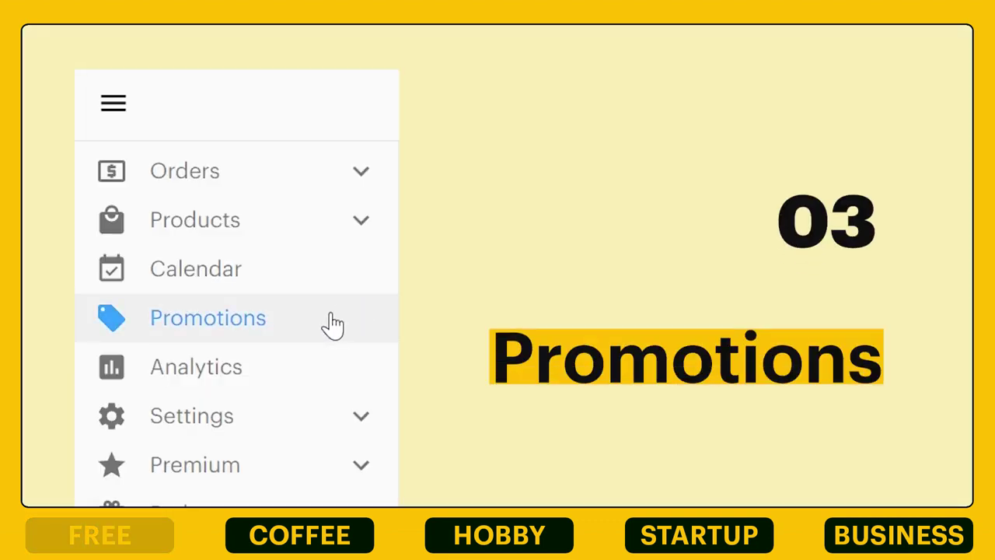
pyautogui.click(329, 324)
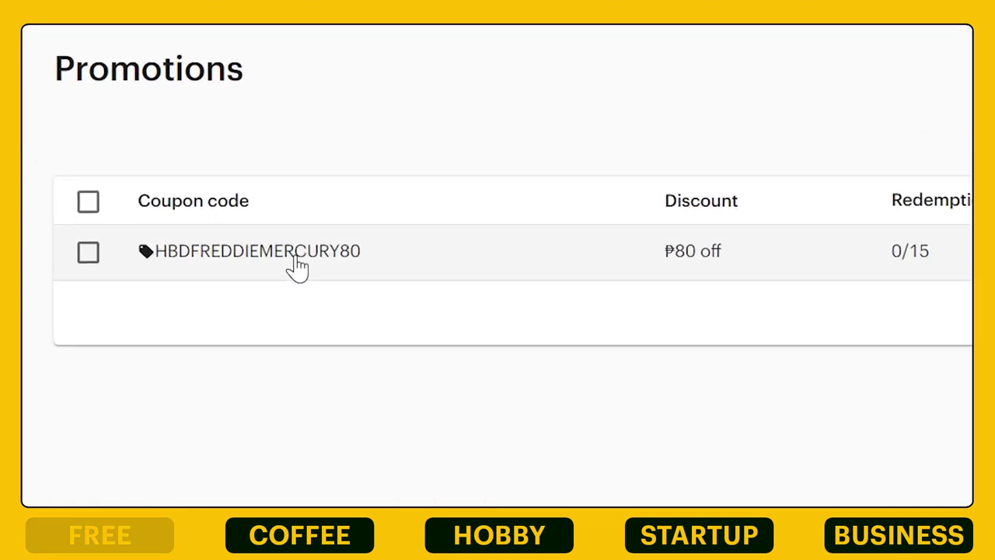
# Set the ₱80-off coupon's delivery end date to the 21st and active end date to the 20th.
pyautogui.click(295, 265)
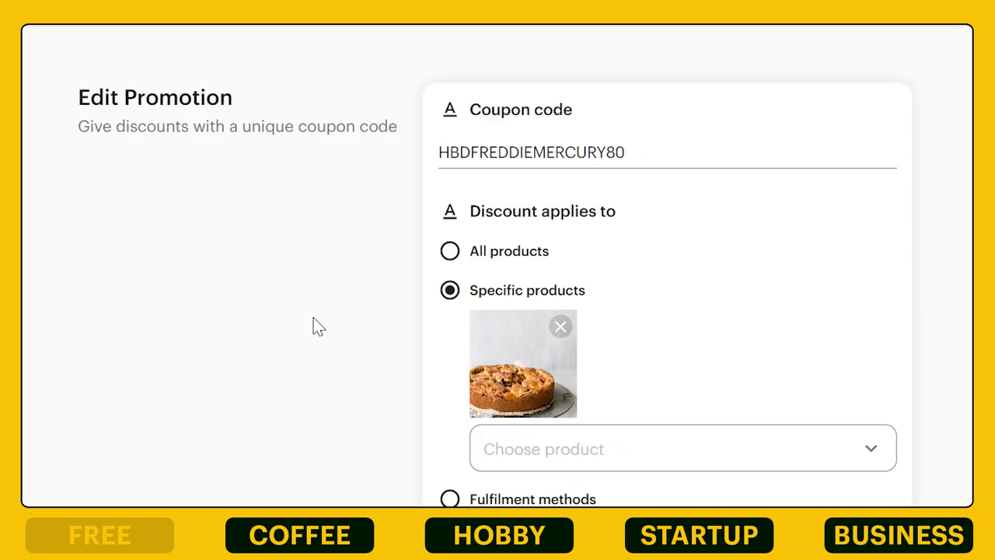
pyautogui.scroll(-8, 319, 327)
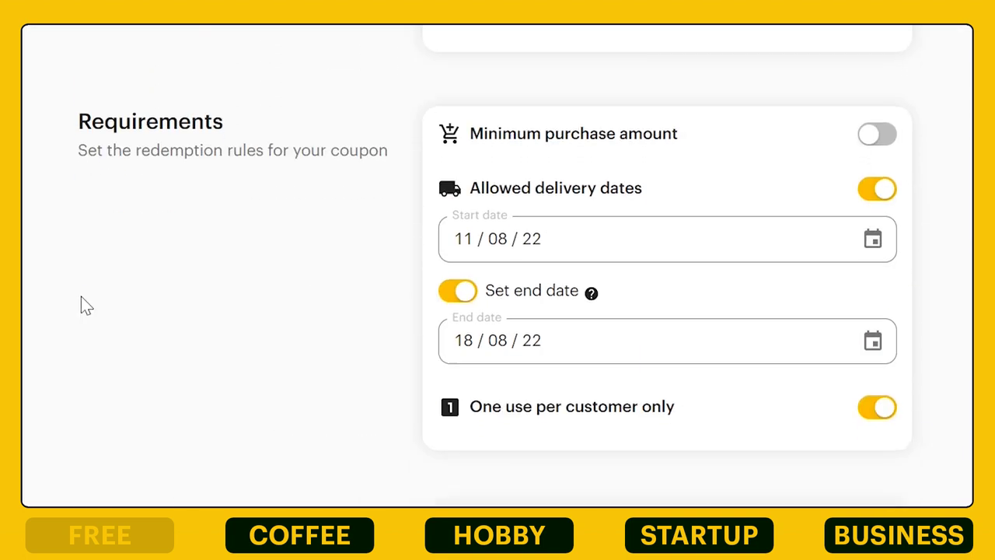
pyautogui.scroll(-1, 85, 305)
pyautogui.click(873, 280)
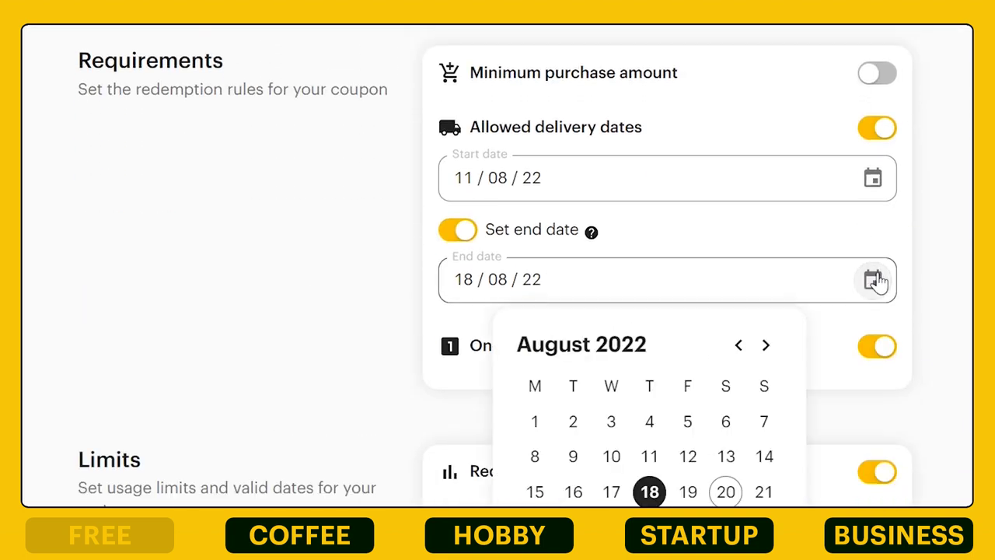
pyautogui.click(764, 490)
pyautogui.scroll(-5, 873, 451)
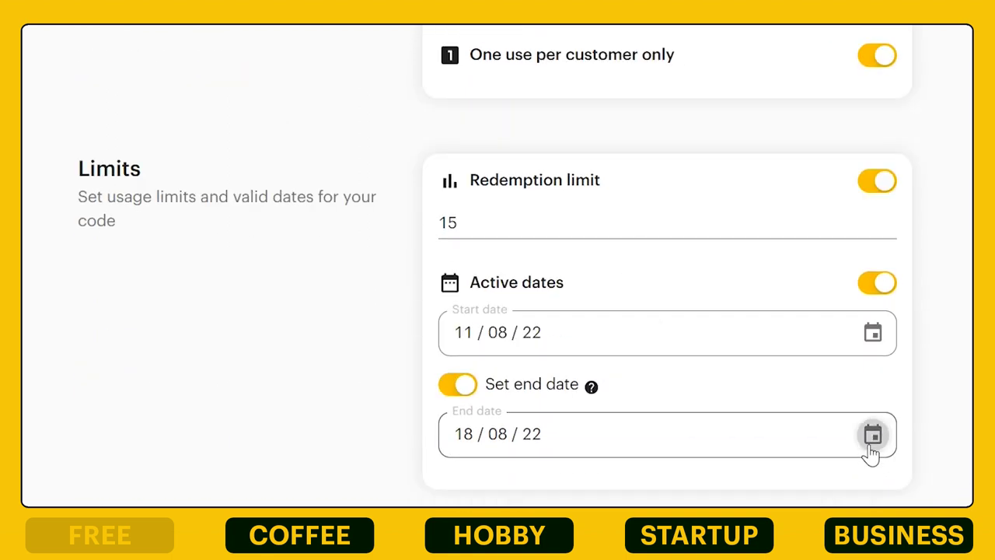
pyautogui.click(871, 447)
pyautogui.click(725, 268)
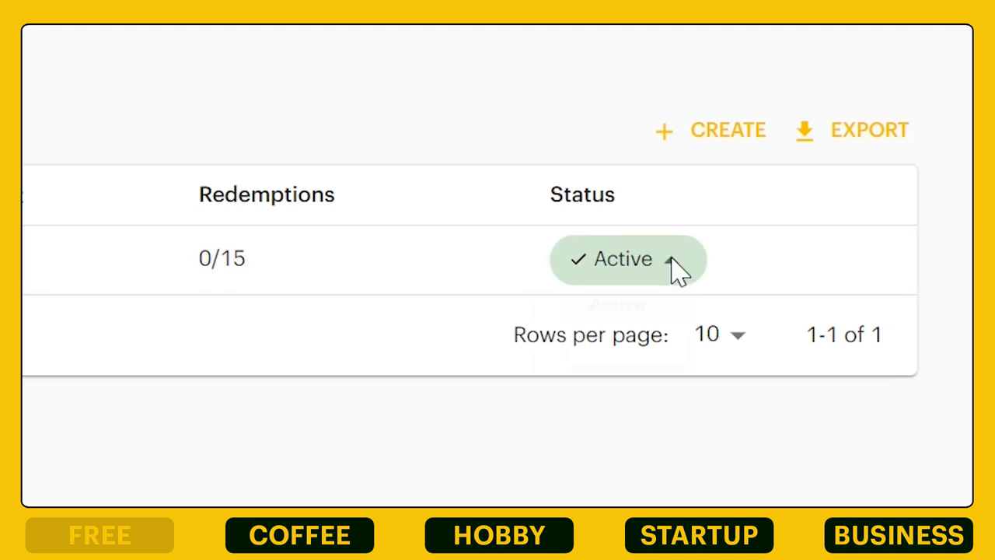
# Switch the coupon's status to Disabled.
pyautogui.click(720, 250)
pyautogui.click(634, 380)
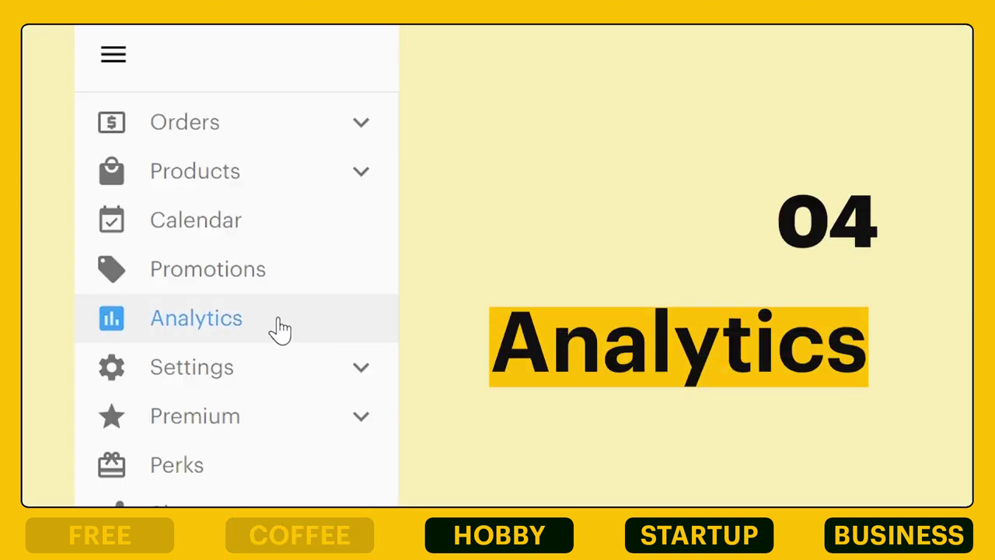
pyautogui.click(280, 327)
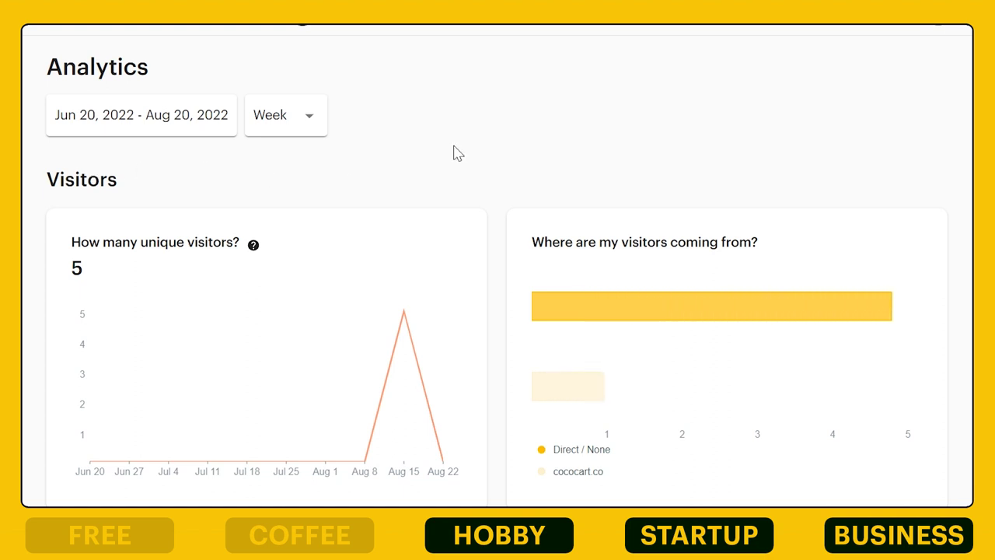
# Review the analytics charts, then set the reporting range to Aug 1 – Aug 15, 2022.
pyautogui.scroll(-5, 710, 132)
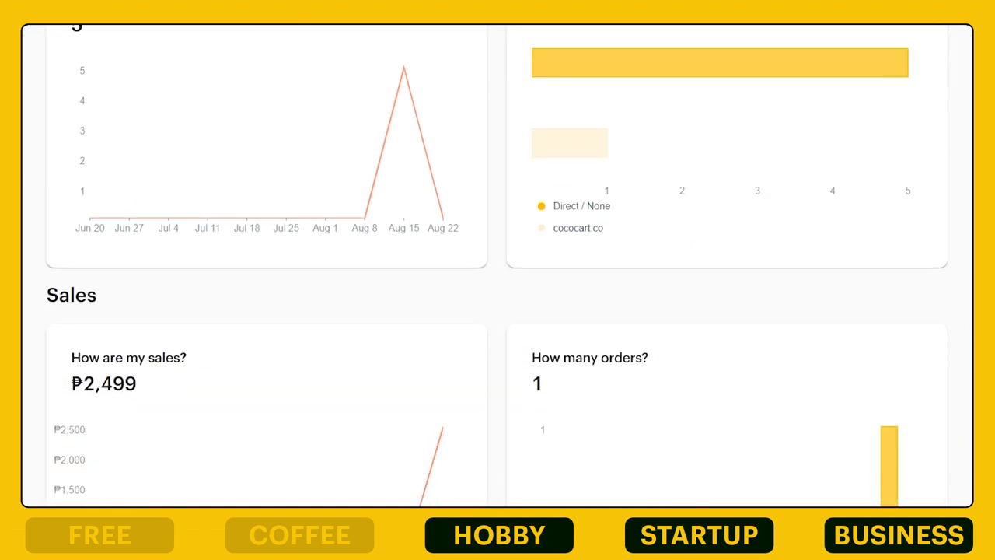
pyautogui.scroll(-2, 498, 265)
pyautogui.scroll(-4, 498, 264)
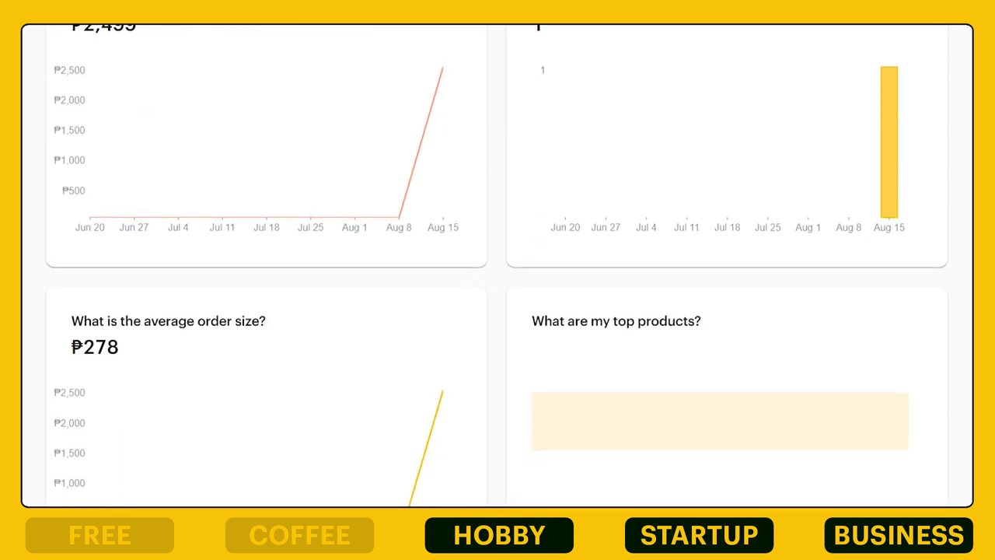
pyautogui.scroll(-4, 497, 264)
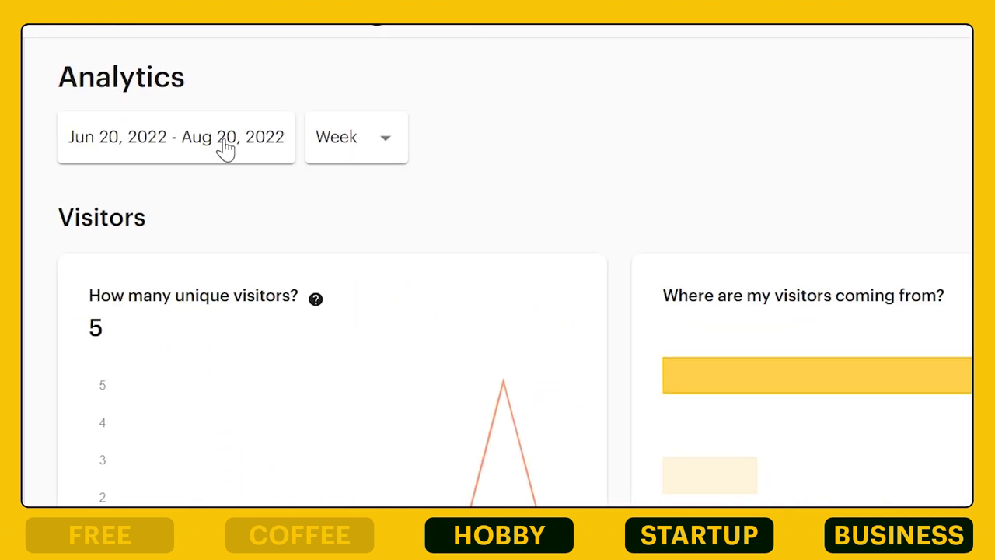
pyautogui.click(225, 149)
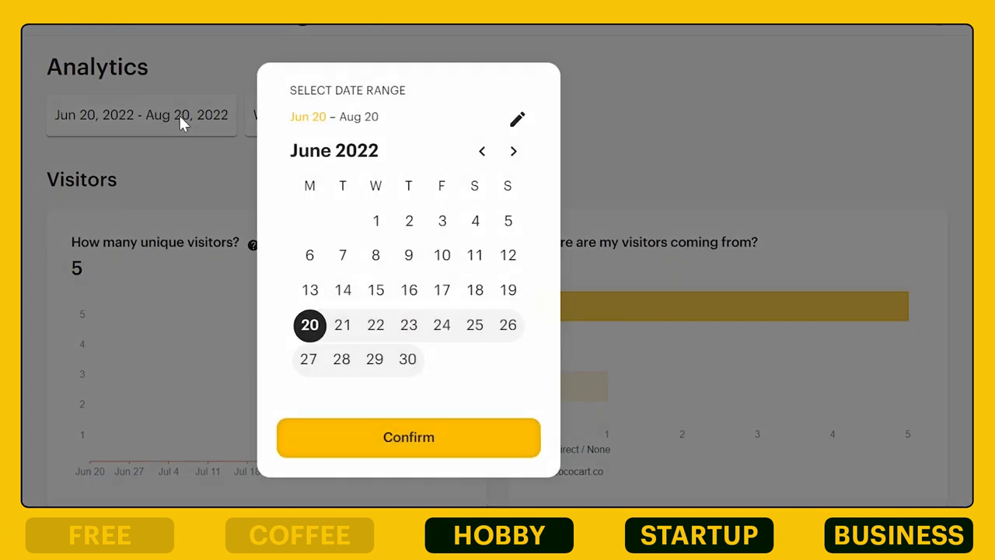
pyautogui.click(512, 153)
pyautogui.click(512, 153)
pyautogui.click(309, 218)
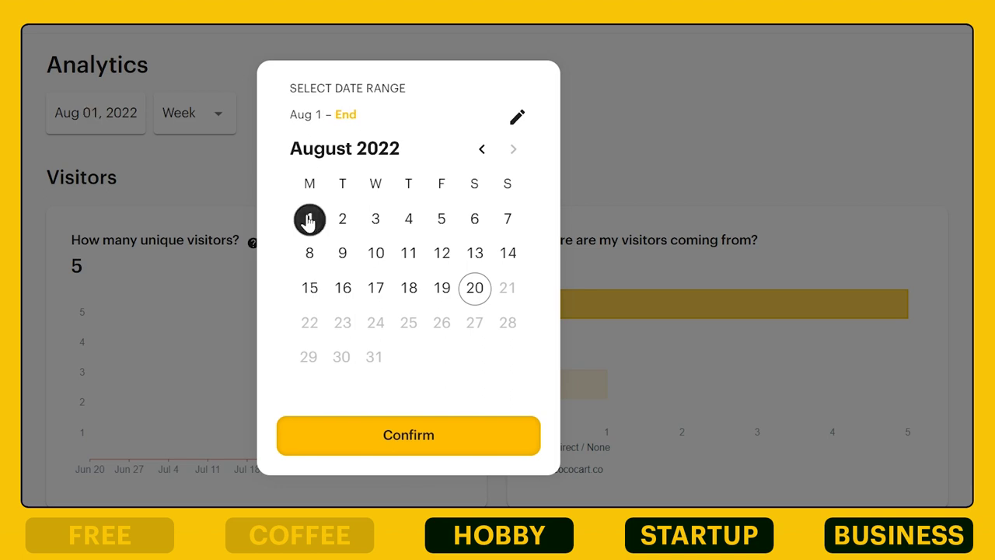
pyautogui.click(311, 289)
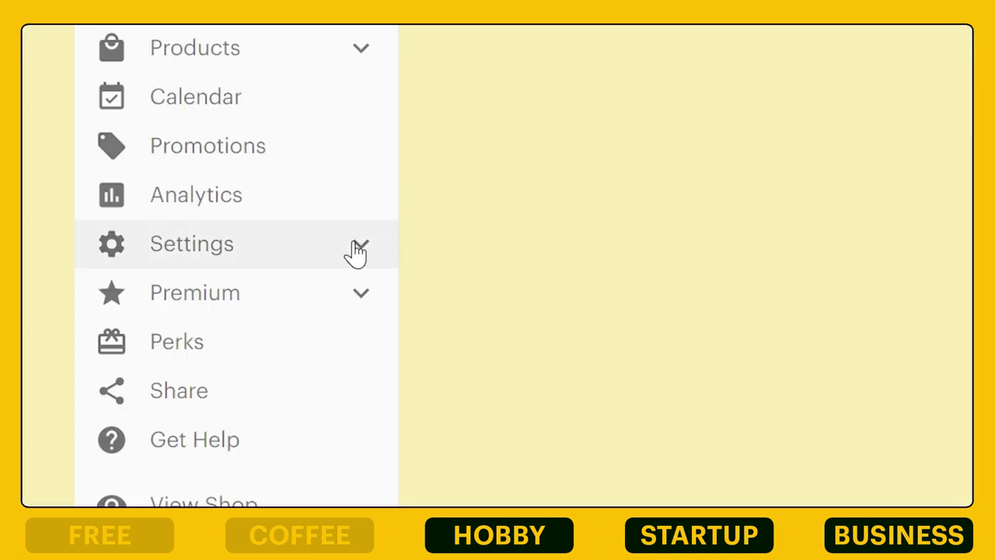
pyautogui.click(356, 251)
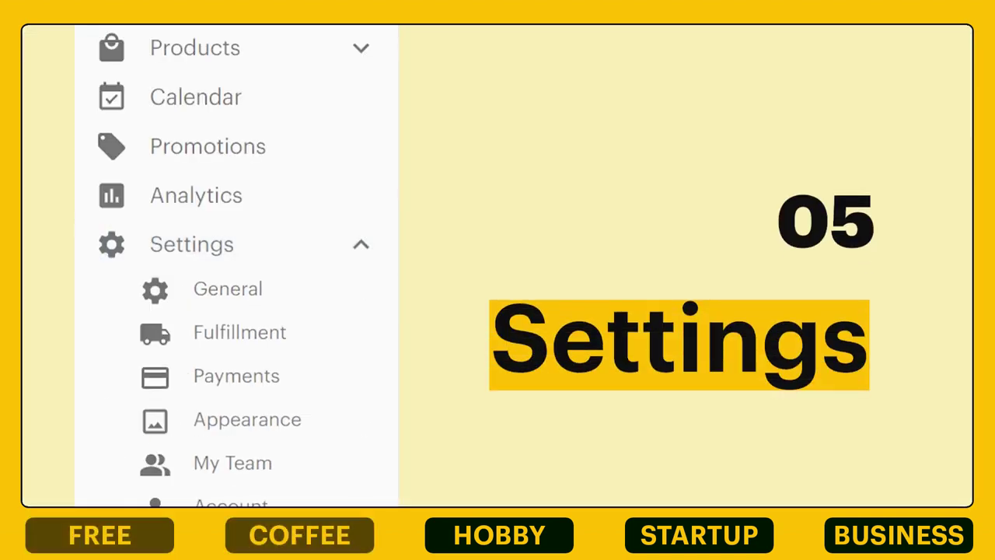
# In General settings, keep Asia/Manila as the shop timezone and review the currency choices.
pyautogui.click(325, 289)
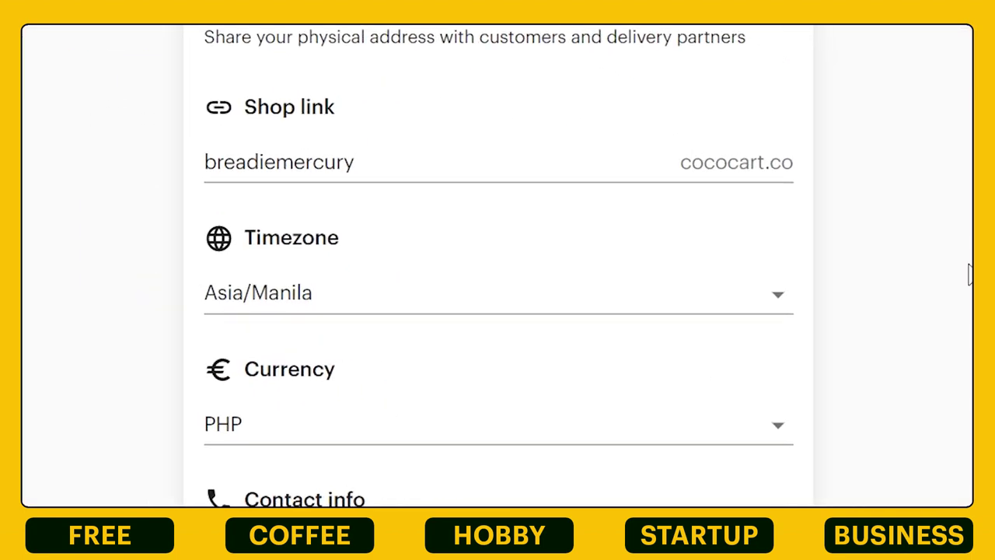
pyautogui.click(775, 300)
pyautogui.scroll(-2, 684, 451)
pyautogui.click(470, 491)
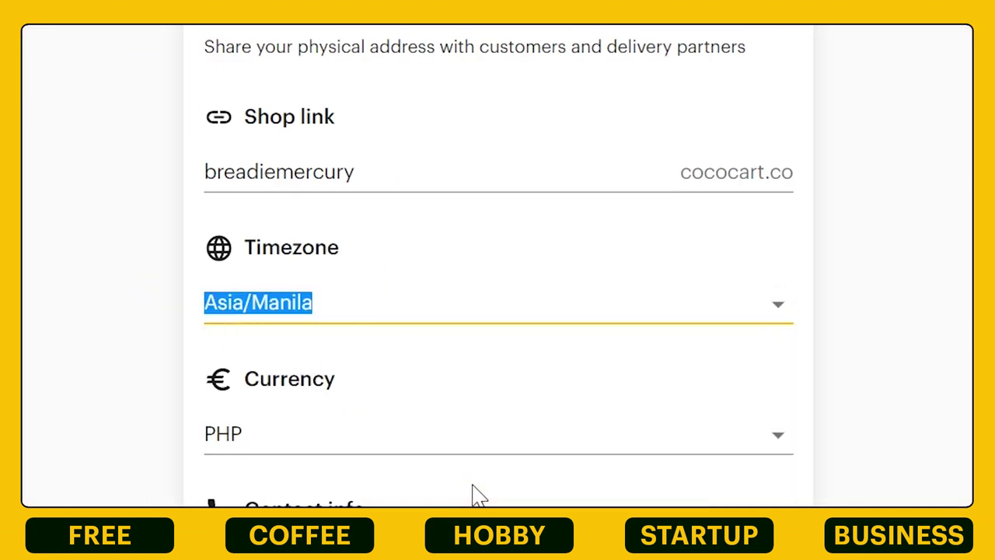
pyautogui.click(776, 435)
pyautogui.scroll(1, 498, 486)
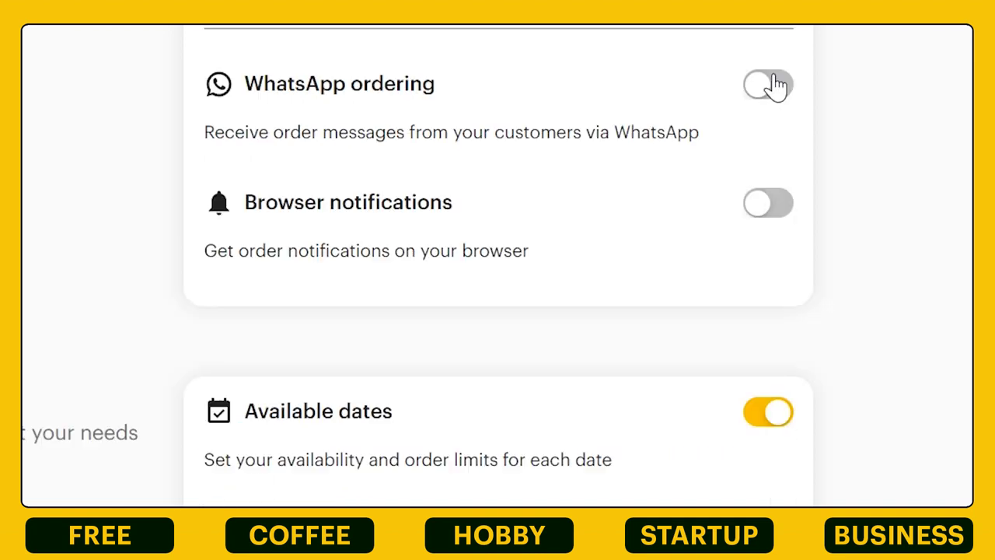
# Turn on WhatsApp ordering, browser order notifications and gift messages with prompt 'What do you want to say to the pers'.
pyautogui.click(773, 86)
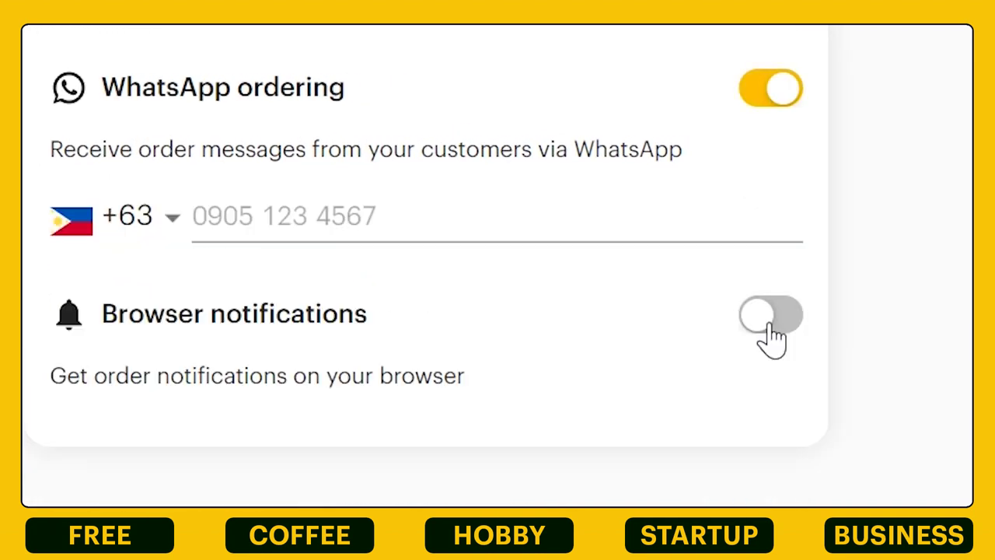
pyautogui.click(772, 321)
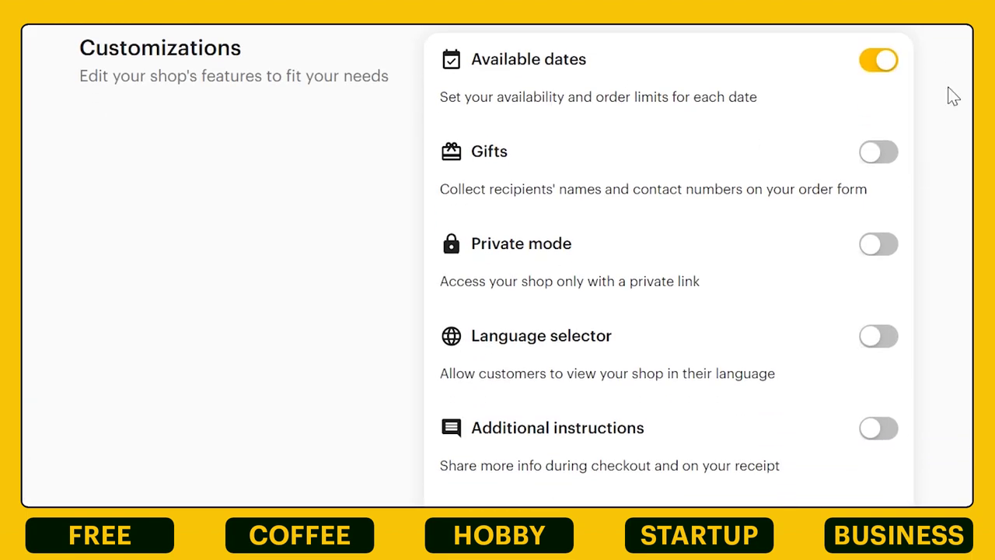
pyautogui.click(879, 151)
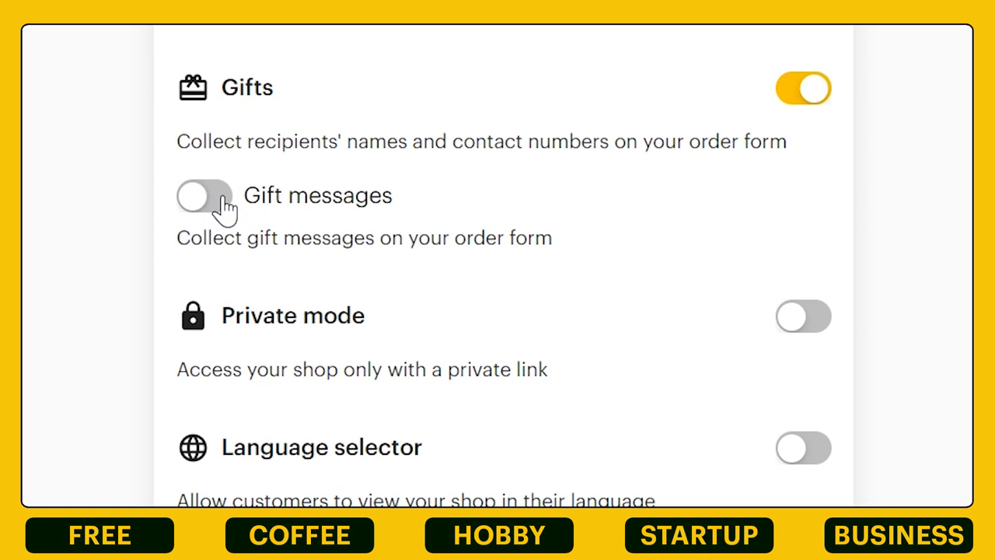
pyautogui.click(225, 205)
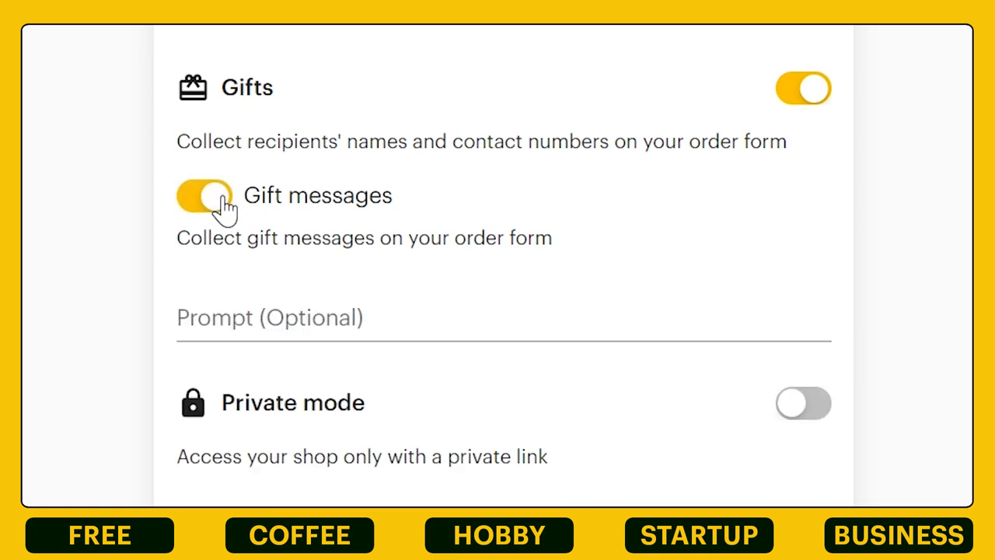
pyautogui.click(288, 316)
pyautogui.write('What do you want to say to')
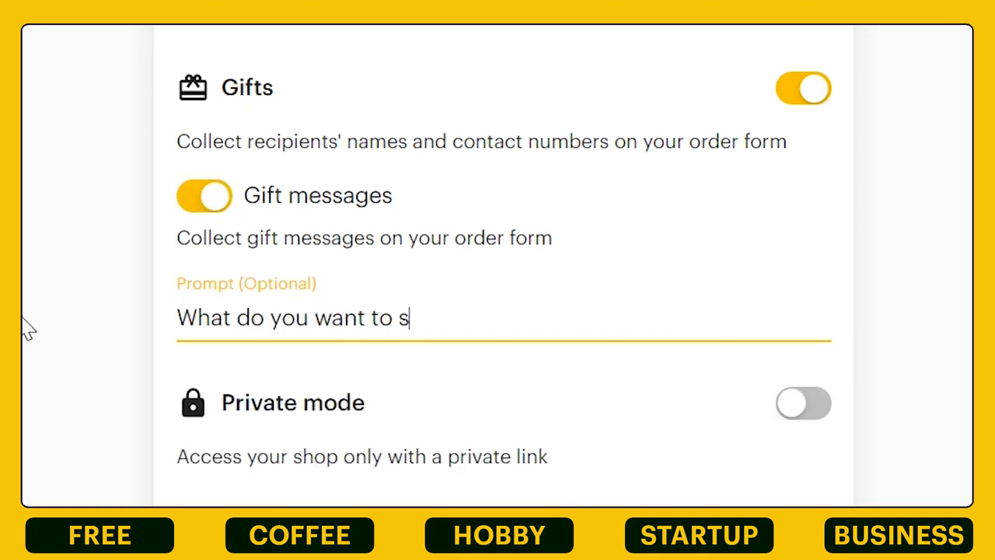
pyautogui.write(' the pers')
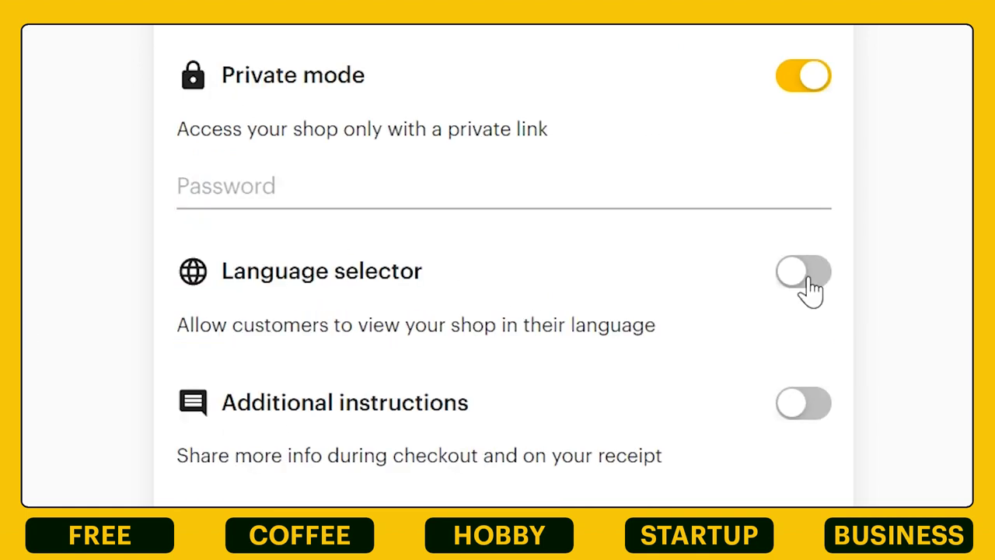
# Turn on private mode for the shop and enable the language selector.
pyautogui.click(808, 280)
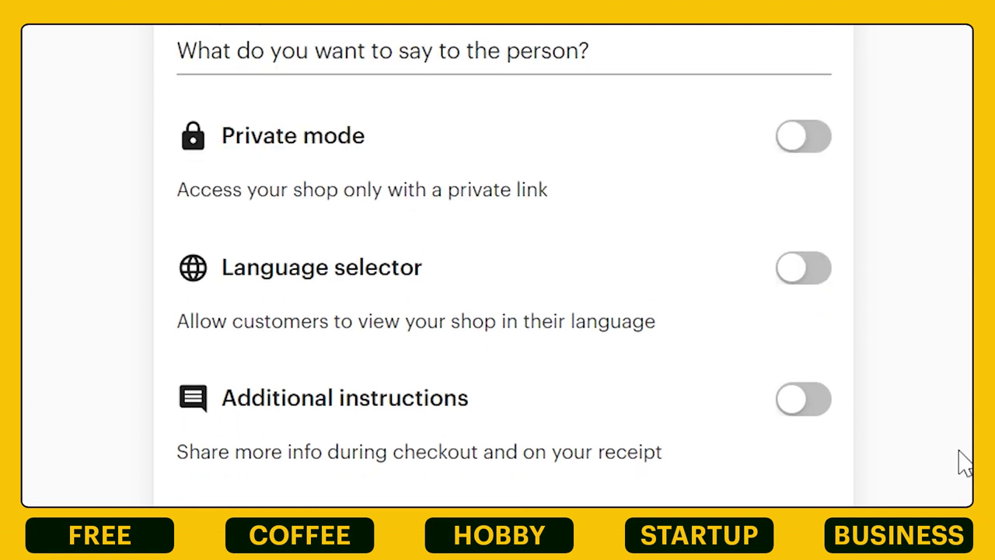
pyautogui.scroll(1, 958, 459)
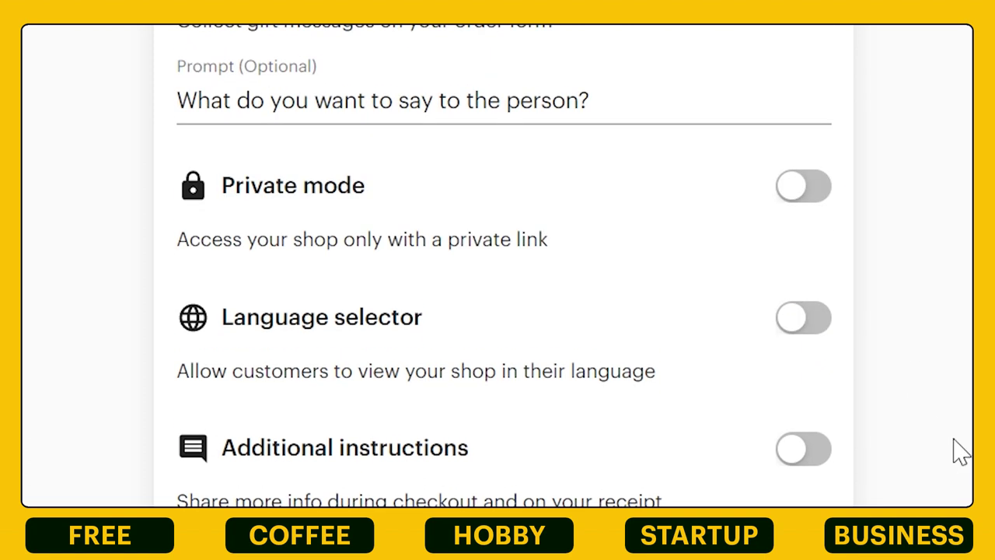
pyautogui.click(823, 186)
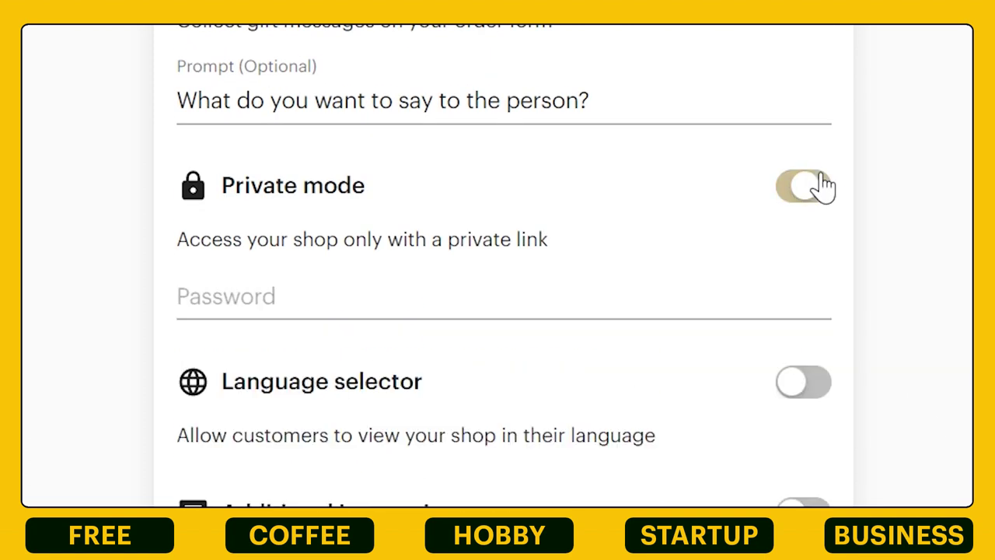
pyautogui.click(809, 389)
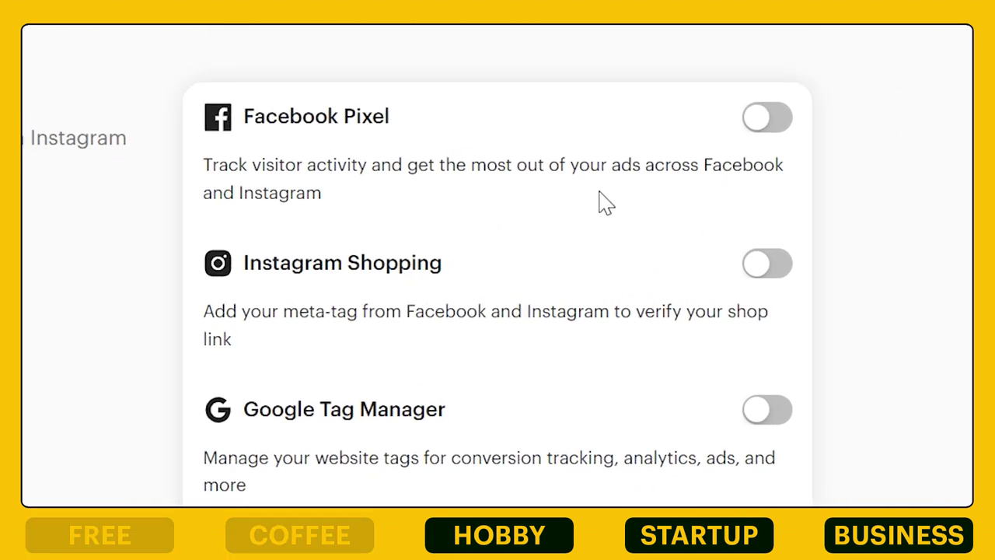
# Switch on Facebook Pixel tracking, Instagram Shopping verification and Google Tag Manager.
pyautogui.click(763, 131)
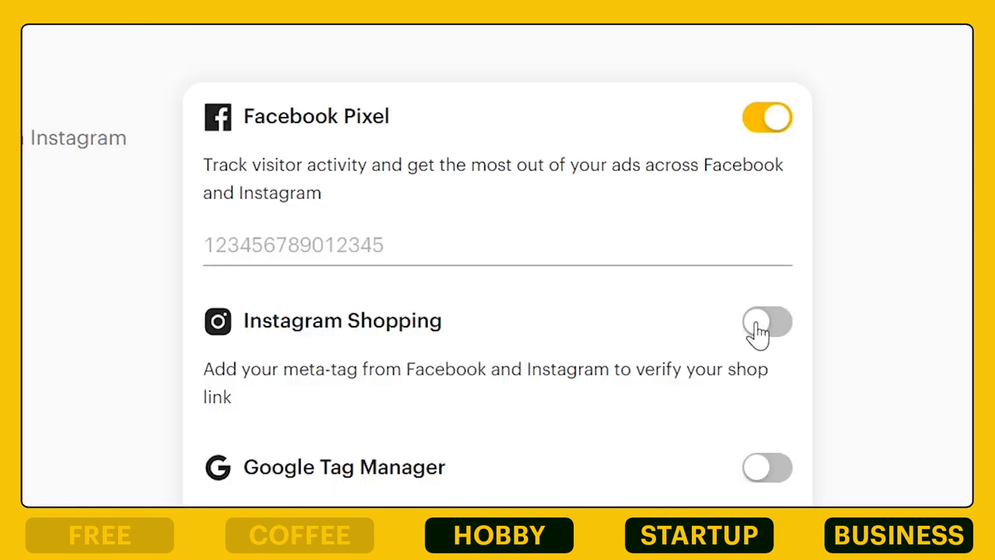
pyautogui.click(758, 333)
pyautogui.scroll(-2, 758, 333)
pyautogui.click(758, 412)
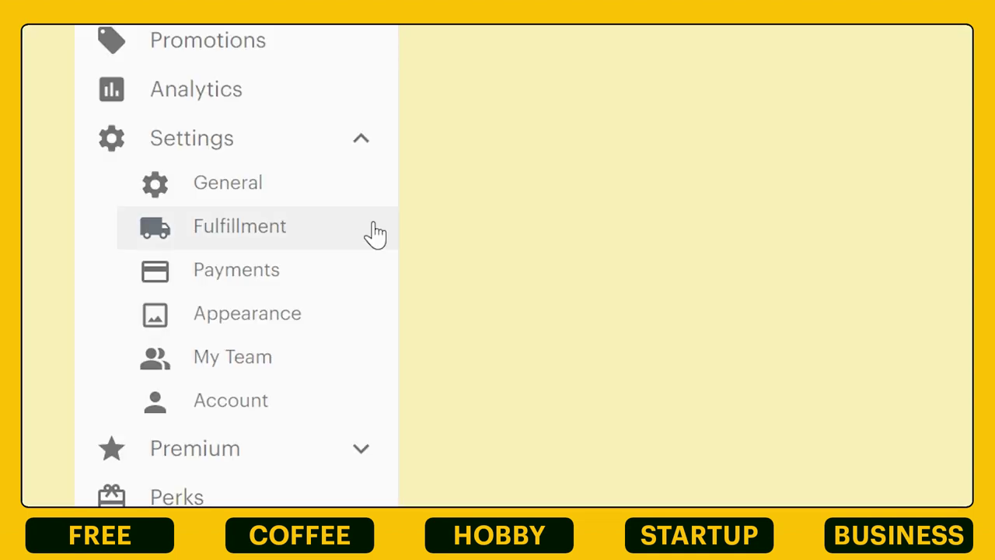
# In Fulfillment, choose delivery and enable 30-minute time slots limited to 2 orders each.
pyautogui.click(333, 245)
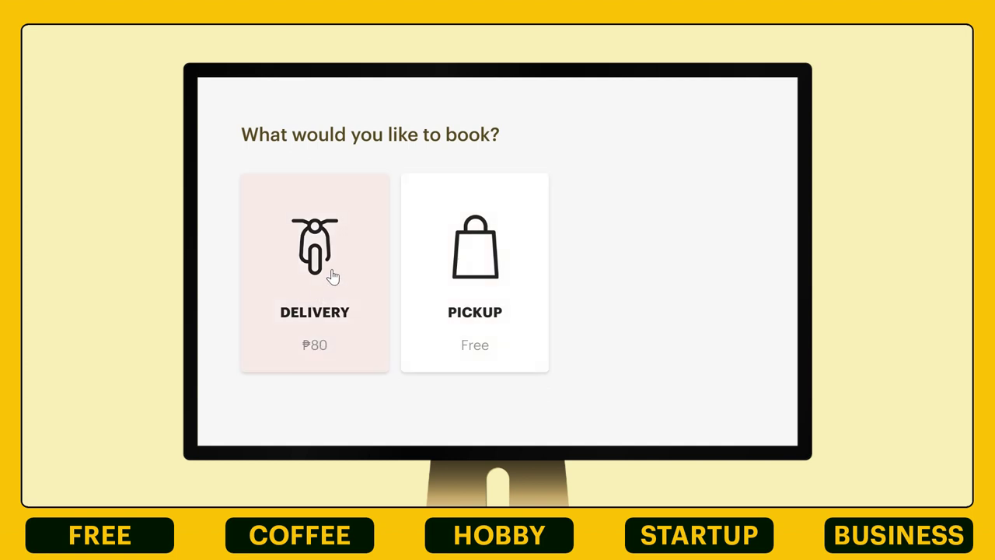
pyautogui.click(332, 275)
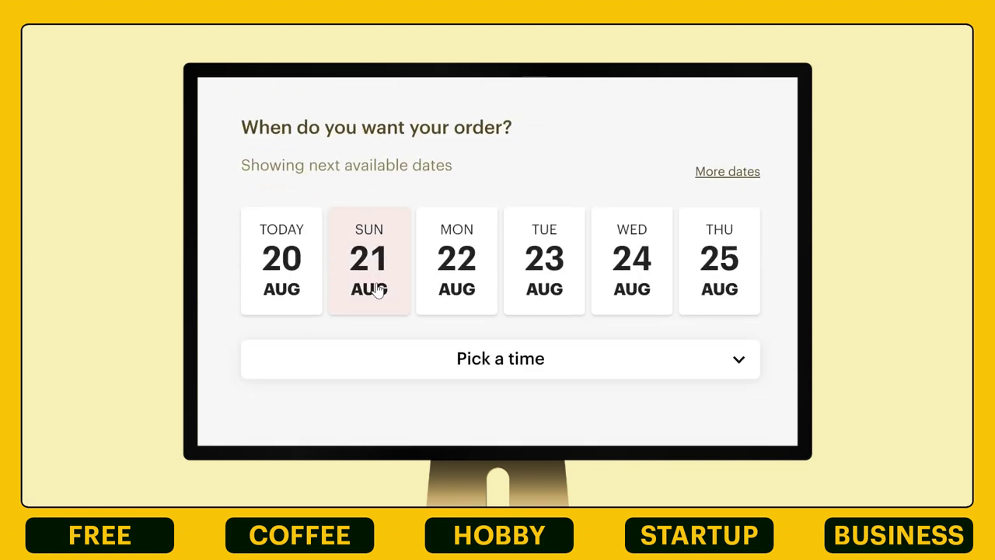
pyautogui.click(541, 265)
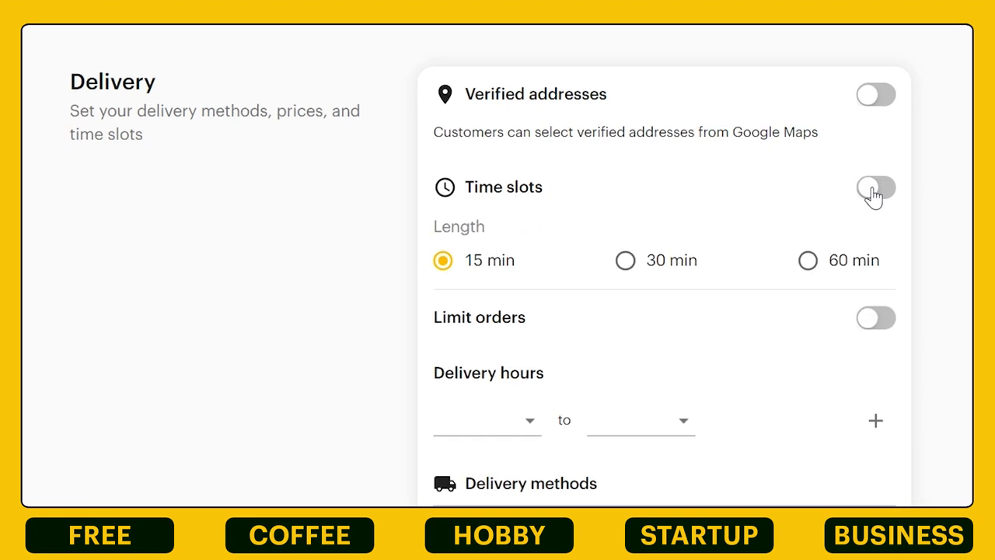
pyautogui.click(870, 193)
pyautogui.click(449, 247)
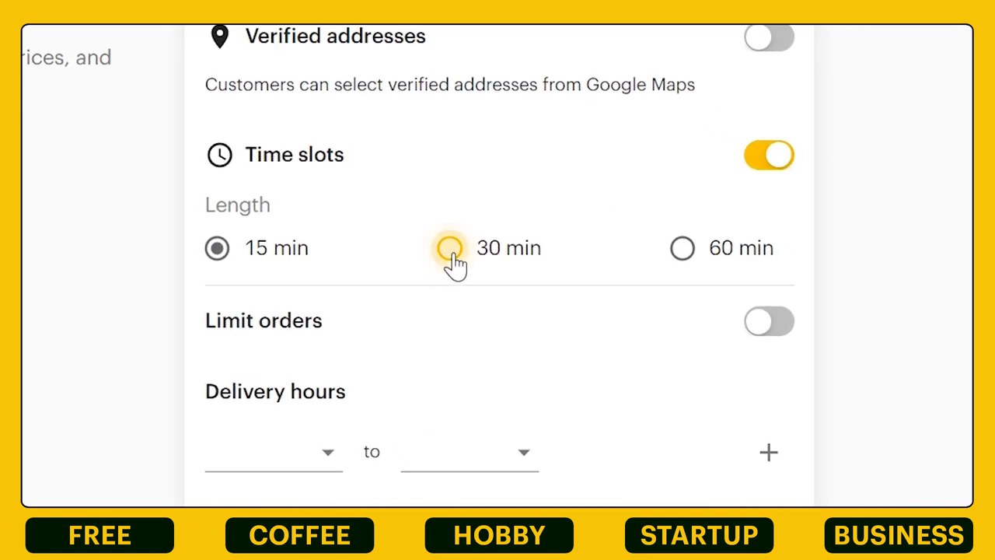
pyautogui.click(771, 324)
pyautogui.write('2')
# Set delivery hours from 09:00 AM to 12:00 PM.
pyautogui.scroll(-3, 400, 446)
pyautogui.scroll(-3, 400, 451)
pyautogui.click(328, 155)
pyautogui.moveTo(348, 218); pyautogui.dragTo(340, 389)
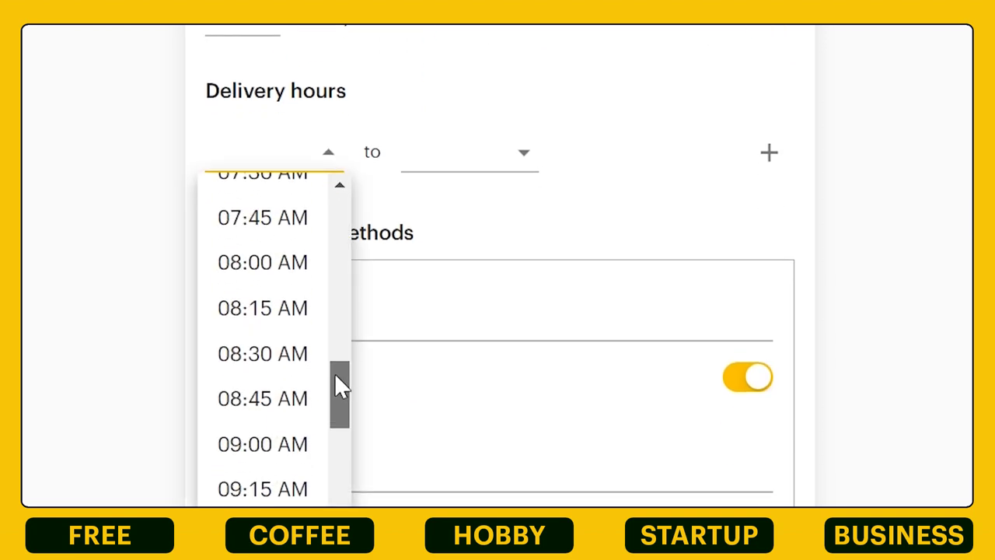
pyautogui.click(262, 449)
pyautogui.click(509, 151)
pyautogui.moveTo(537, 230); pyautogui.dragTo(544, 466)
pyautogui.click(462, 349)
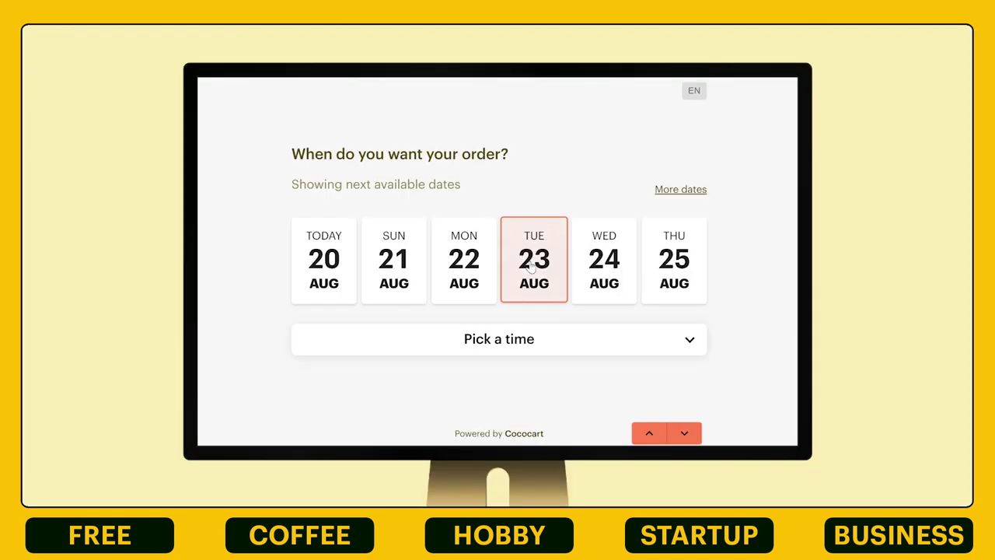
# Check the available delivery times shown for the order.
pyautogui.click(606, 337)
pyautogui.scroll(-5, 606, 342)
pyautogui.scroll(-3, 606, 342)
pyautogui.scroll(6, 606, 343)
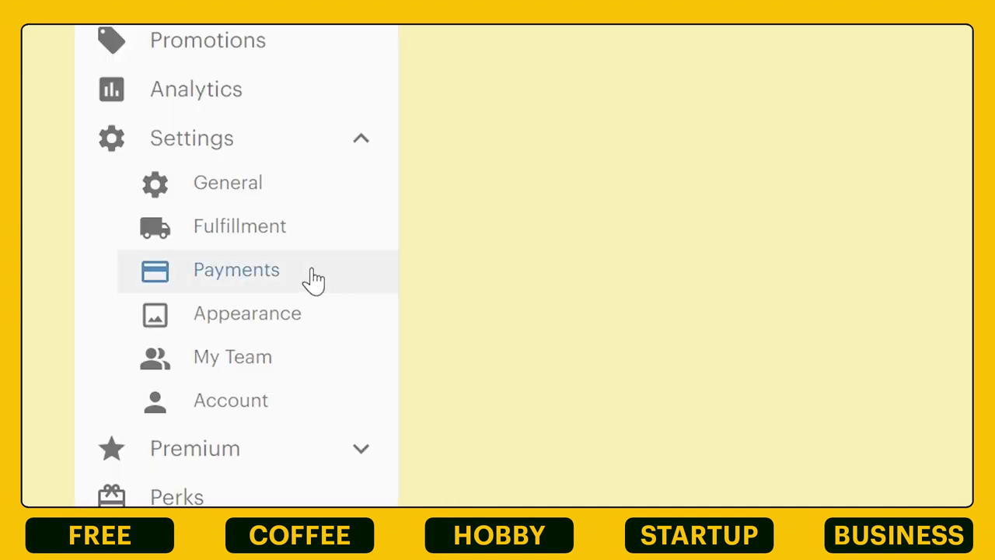
pyautogui.click(303, 278)
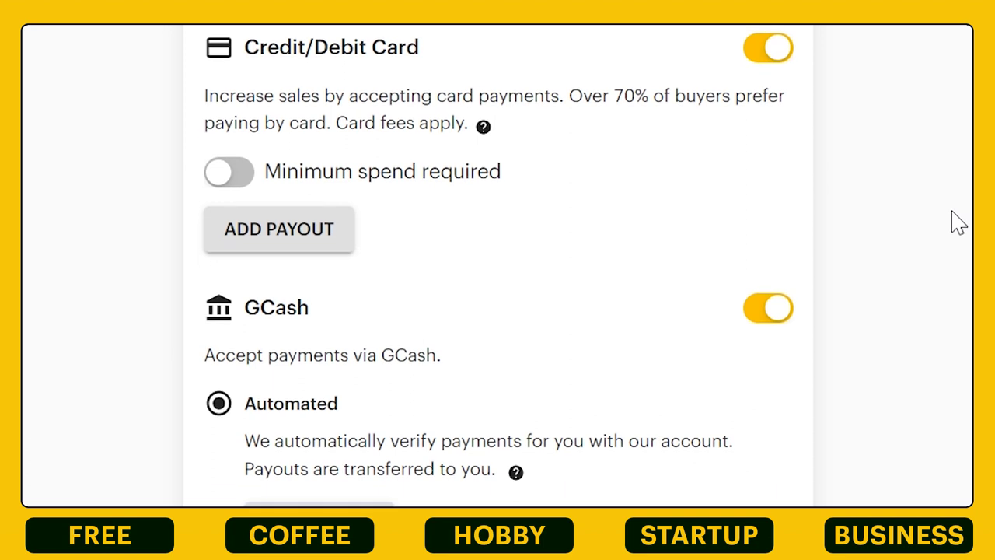
# Add a new custom payment method in Payments.
pyautogui.scroll(-5, 958, 311)
pyautogui.scroll(-3, 957, 328)
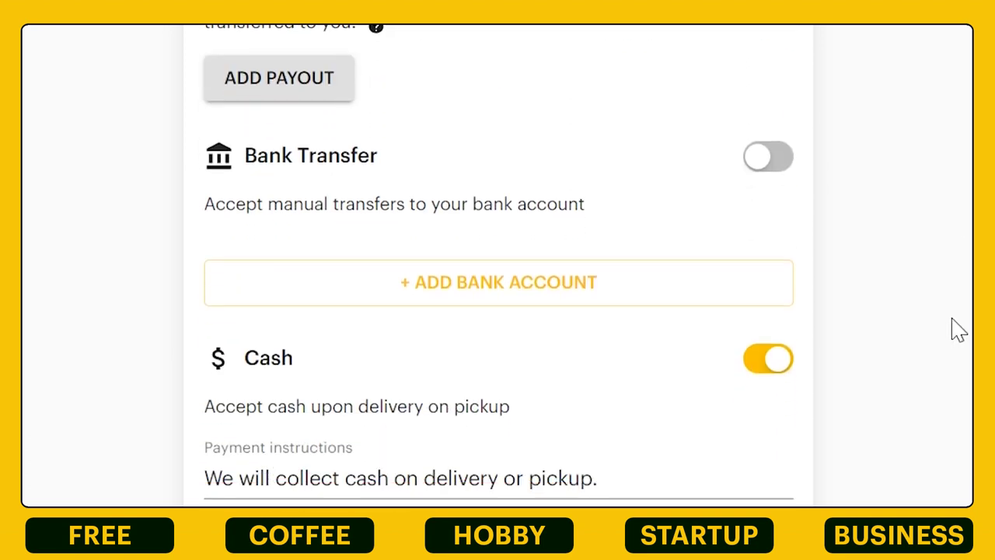
pyautogui.scroll(3, 958, 328)
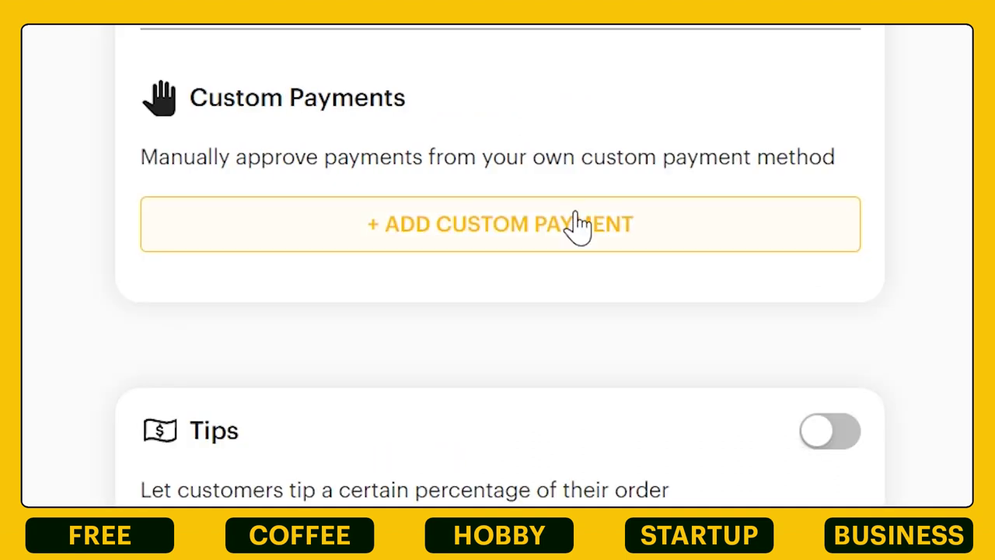
pyautogui.click(573, 223)
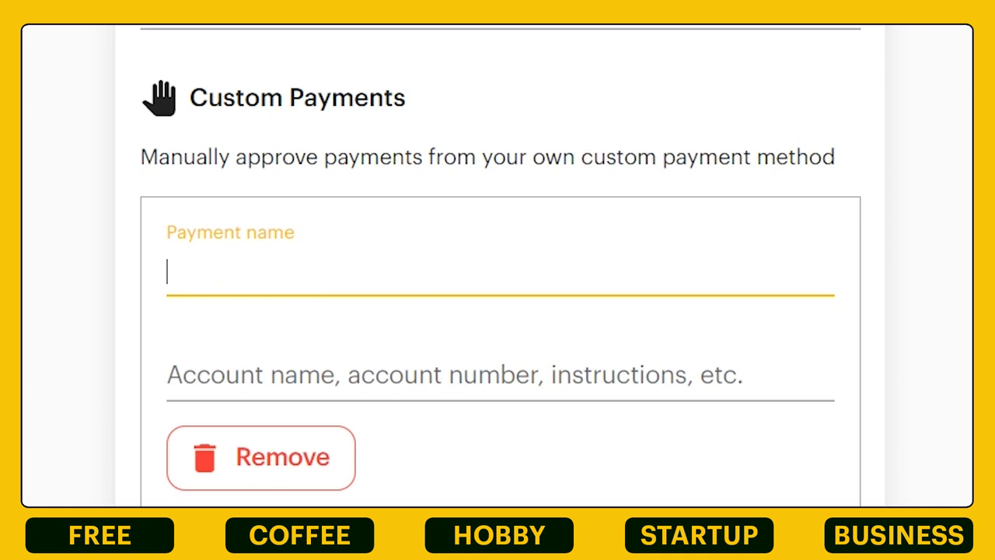
pyautogui.press('Tab')
# Turn on customer tips with 15% as the first tip option.
pyautogui.click(821, 325)
pyautogui.click(765, 391)
pyautogui.write('15')
pyautogui.click(964, 279)
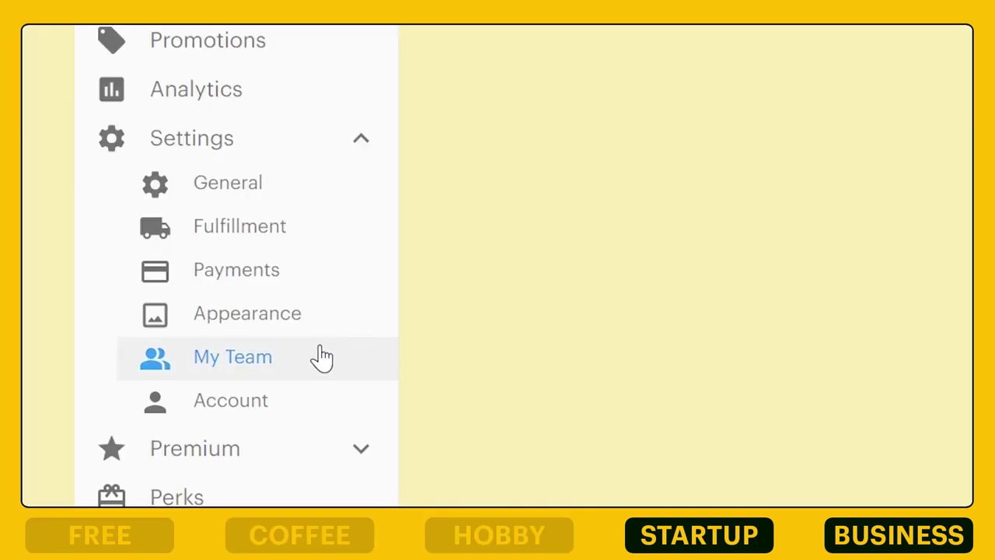
pyautogui.click(317, 357)
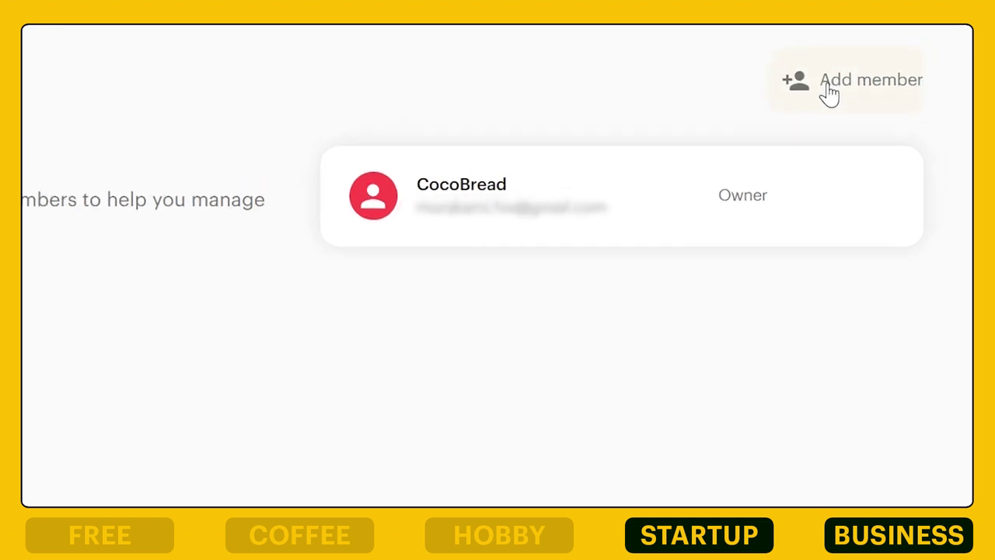
# Start a new team member invite and view the Admin and Member role options.
pyautogui.click(872, 71)
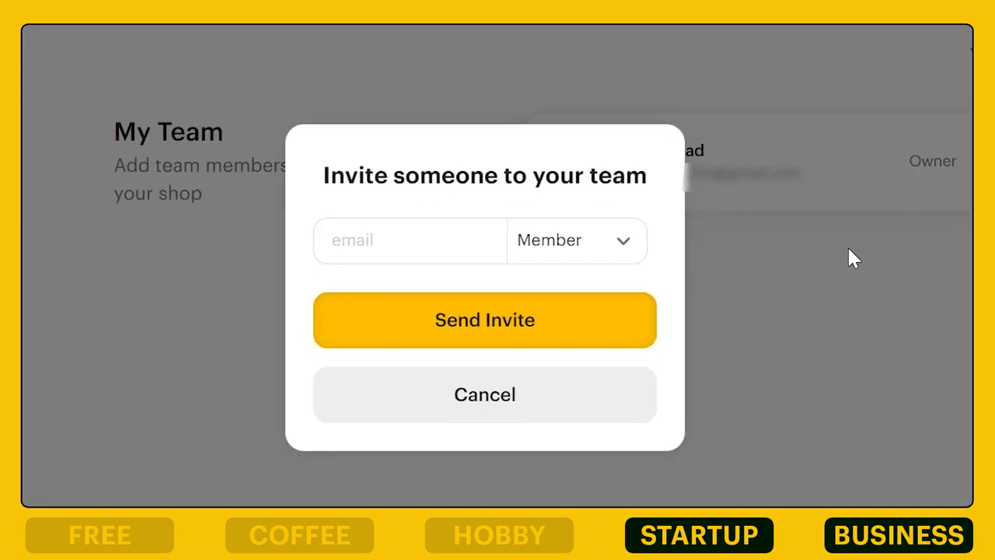
pyautogui.click(612, 256)
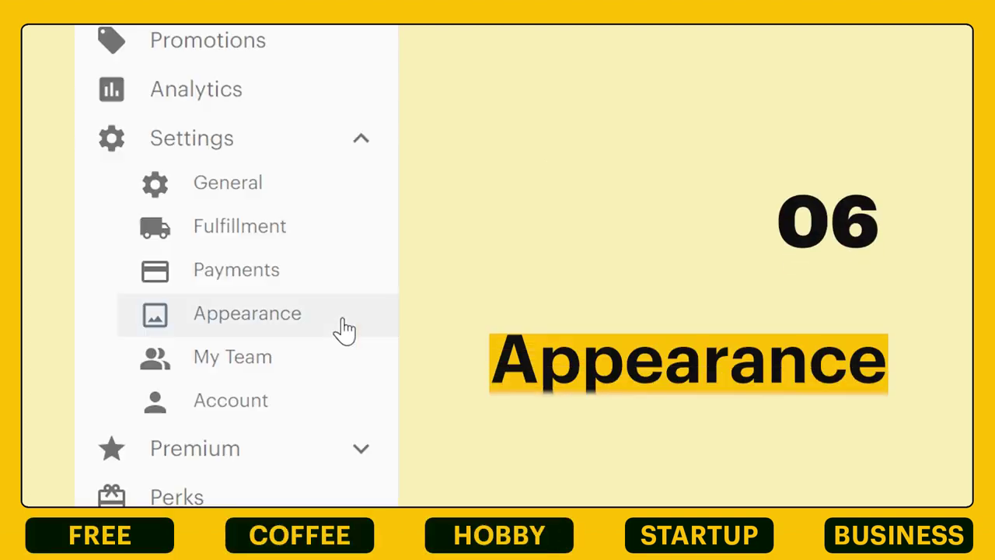
pyautogui.click(318, 328)
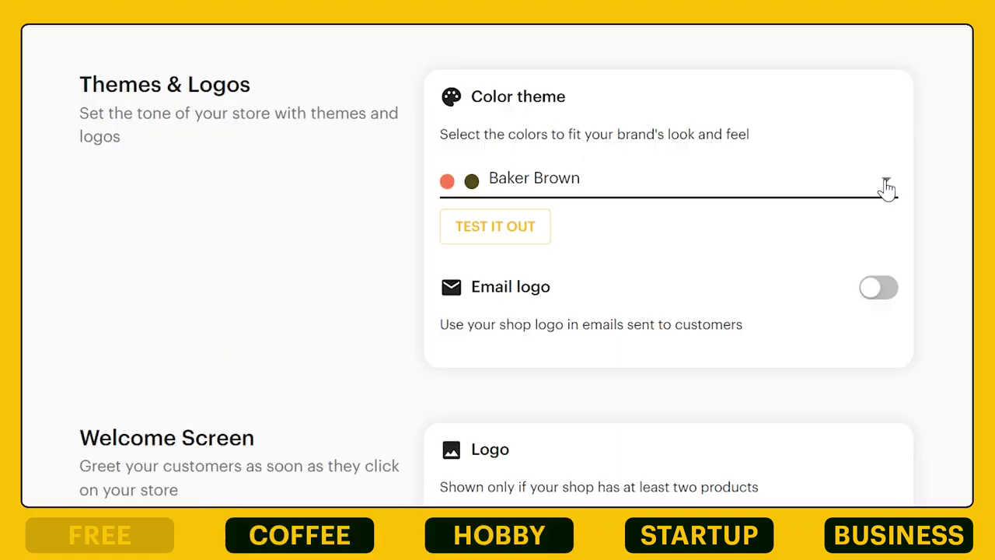
# Apply the Baker Brown colour theme, enable Email logo, and switch on the Welcome title.
pyautogui.click(883, 186)
pyautogui.click(579, 453)
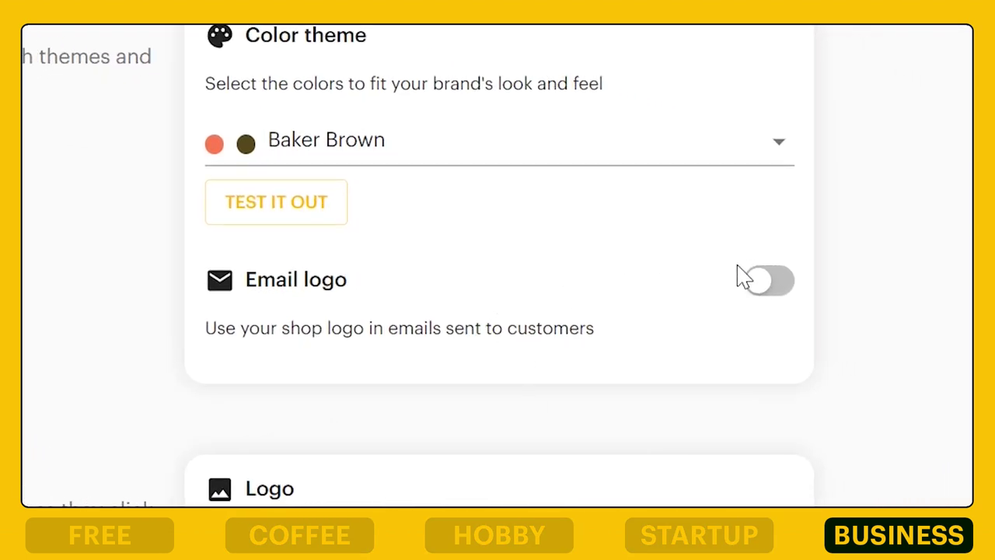
pyautogui.click(771, 302)
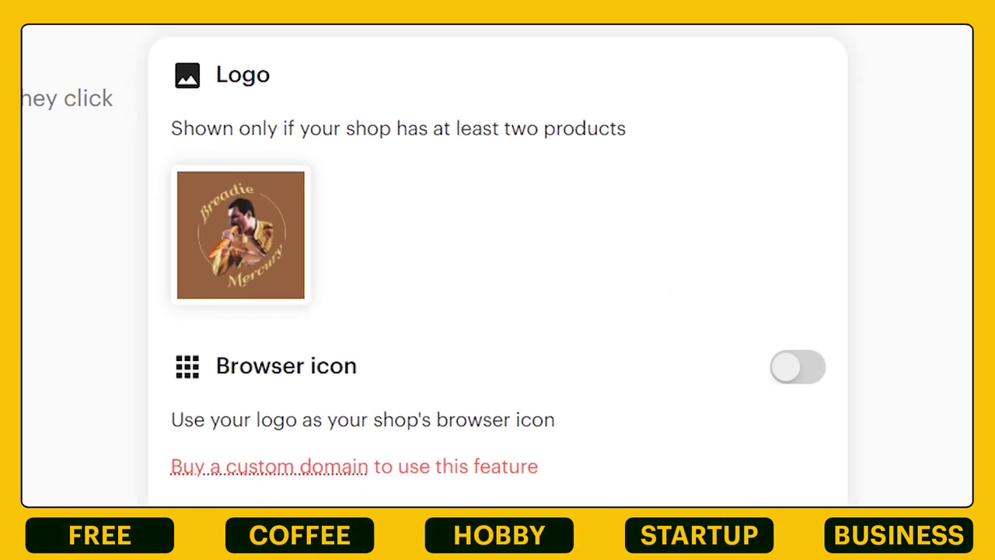
pyautogui.click(813, 471)
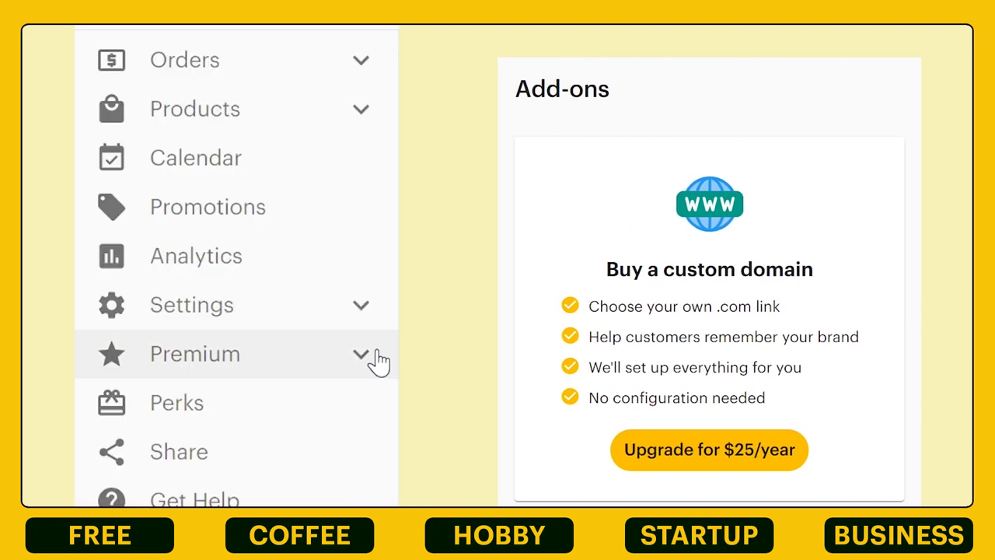
# Expand the Premium add-ons to view the Buy a custom domain option.
pyautogui.click(377, 361)
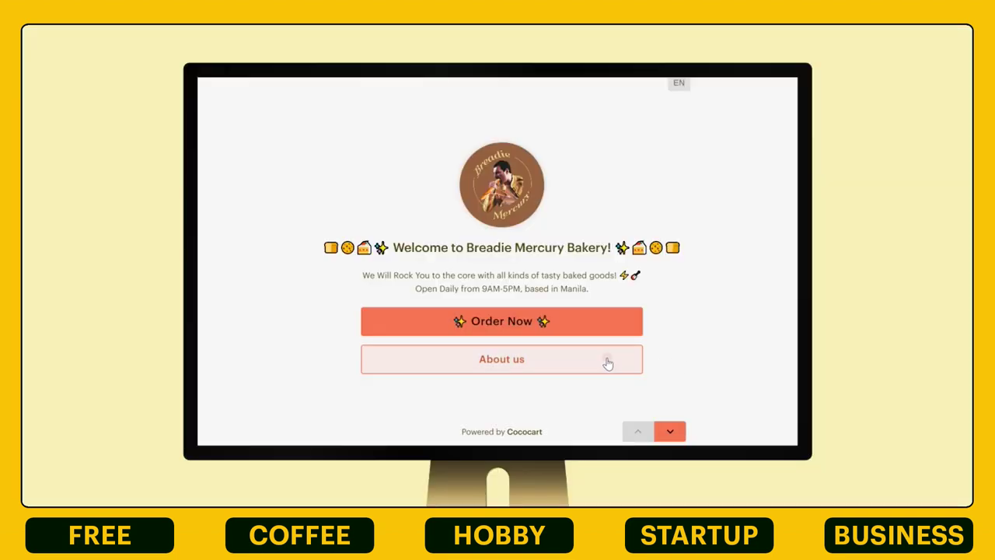
# Preview the storefront About us popup and its second and third photos.
pyautogui.click(610, 358)
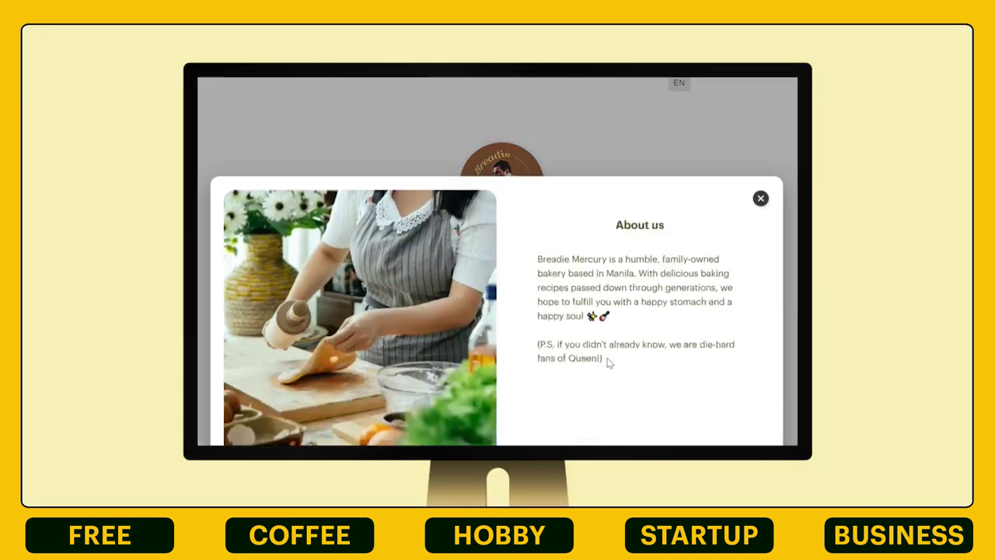
pyautogui.scroll(-2, 609, 363)
pyautogui.click(354, 412)
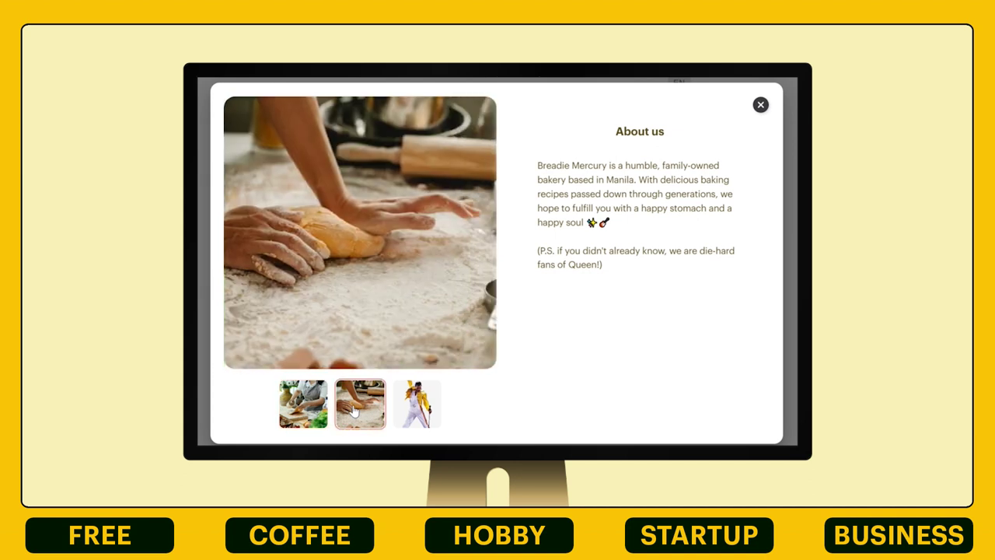
pyautogui.click(418, 411)
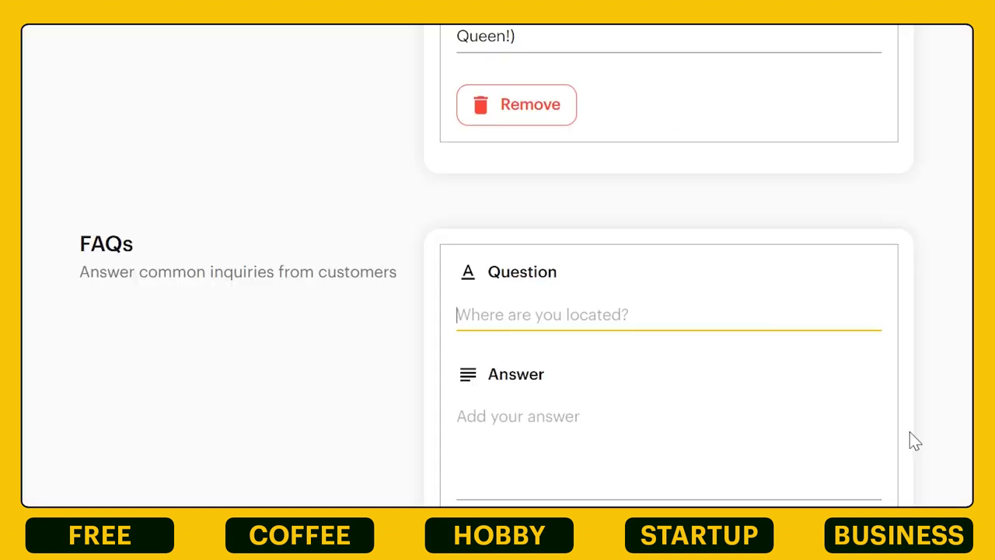
pyautogui.scroll(-1, 909, 431)
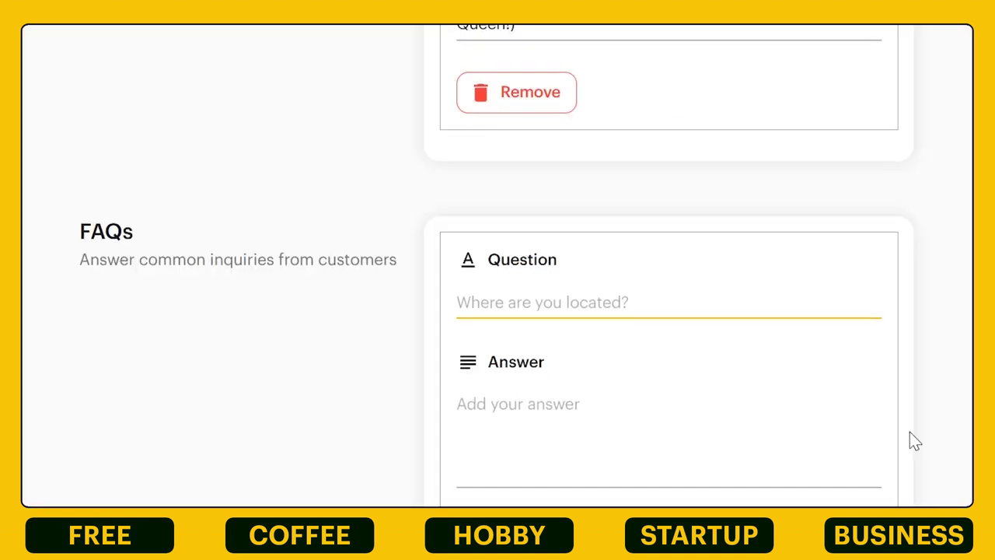
# Add the FAQ 'Are you really a Queen fan?' with answer 'Yes'.
pyautogui.write('Are you really a Queen fan')
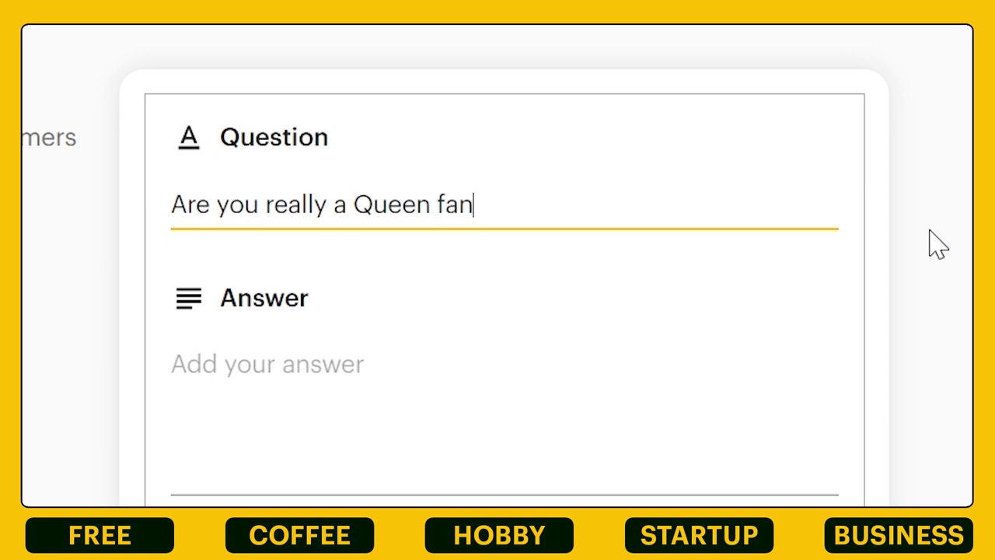
pyautogui.write('?')
pyautogui.press('Tab')
pyautogui.write('Yes')
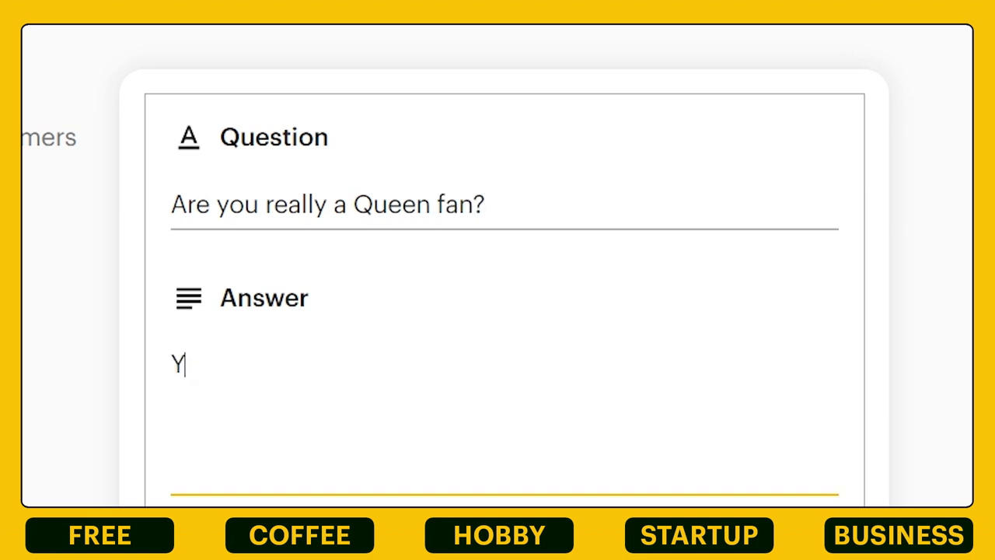